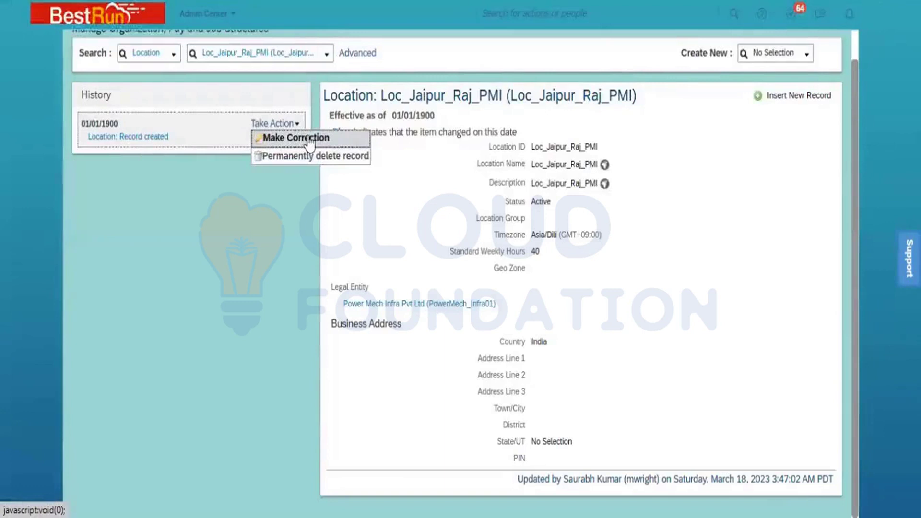
Download the blank CSV import template for the Location foundation object
click(598, 184)
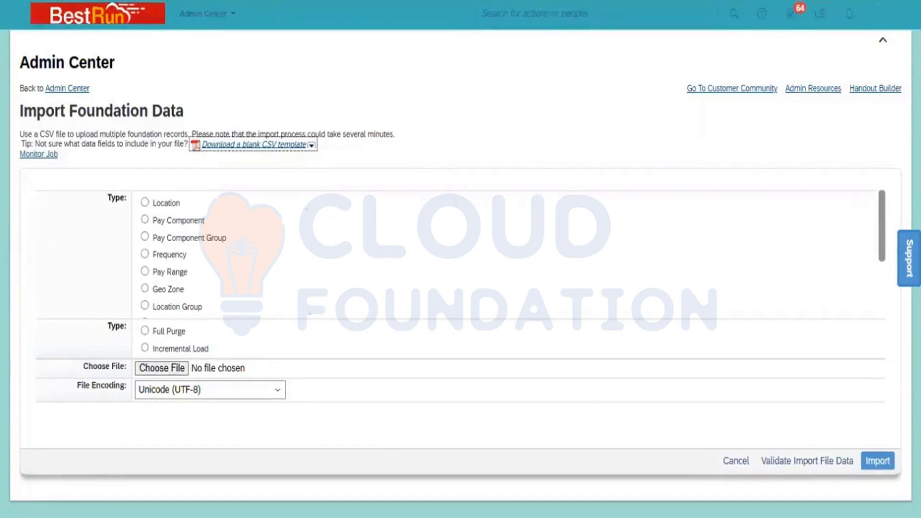
click(311, 145)
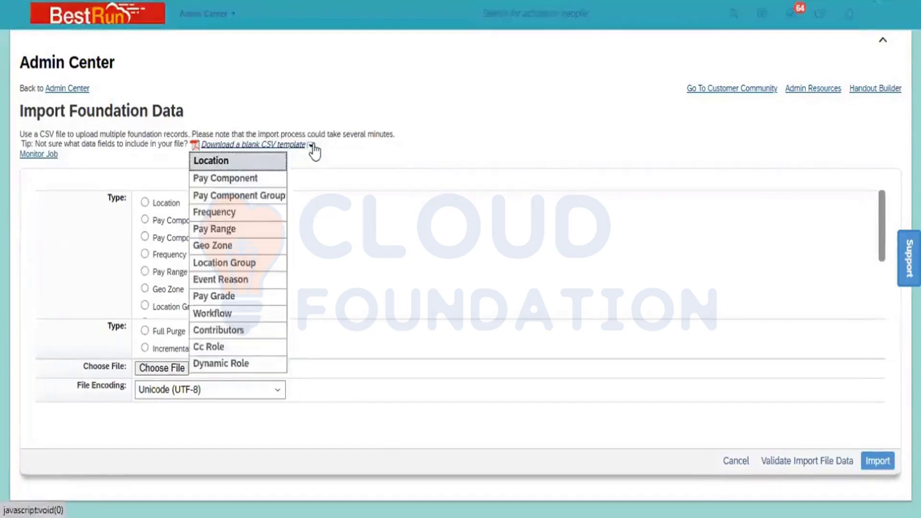
click(233, 163)
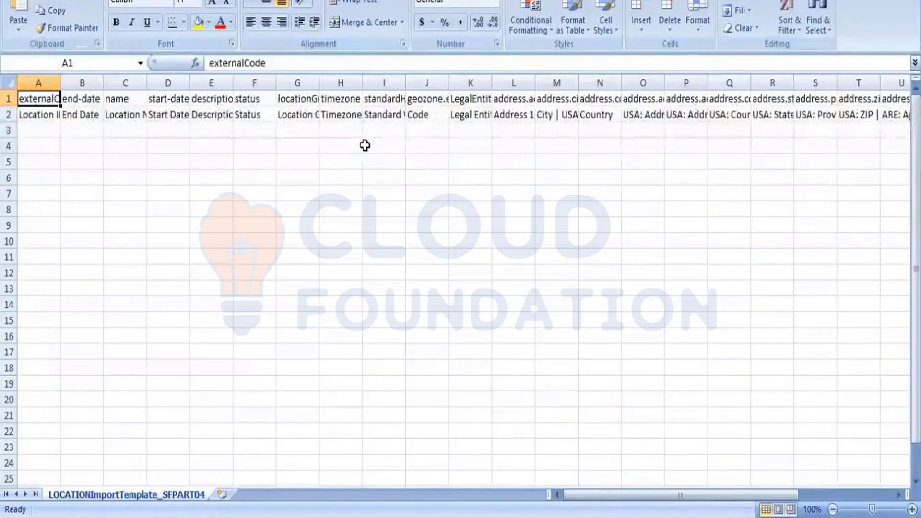
Auto-fit all column widths in the location import template so the headers are fully readable
key(Down)
key(Down)
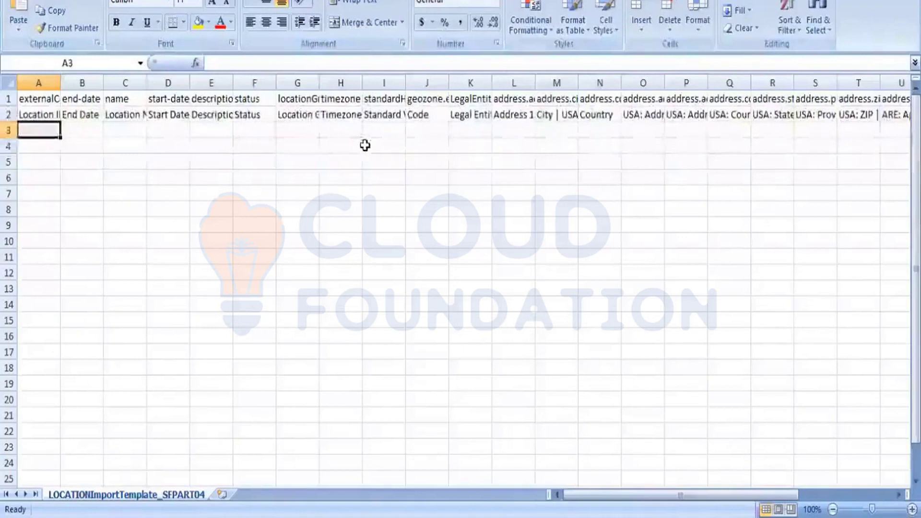
key(Up)
key(Up)
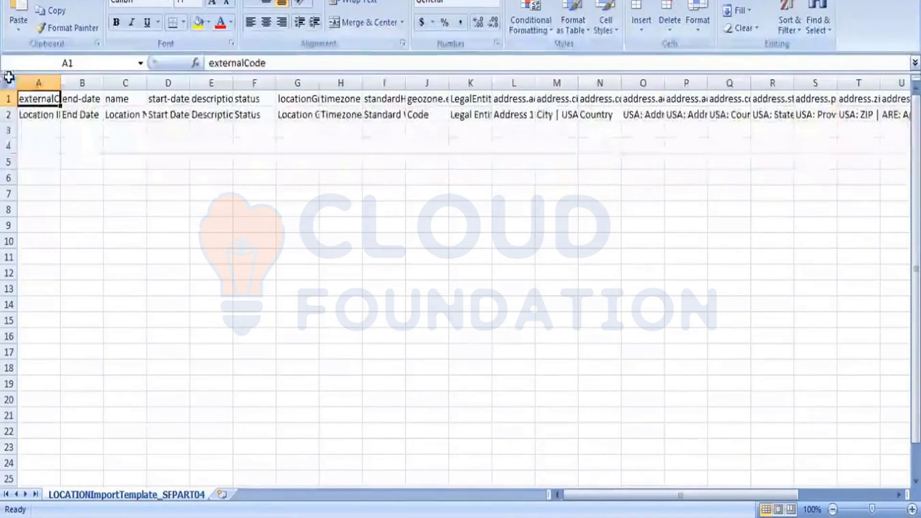
click(8, 77)
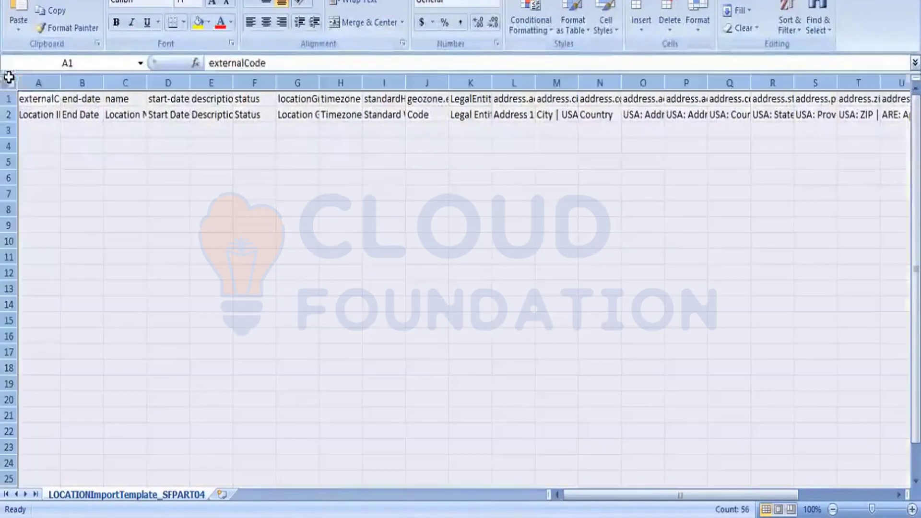
double_click(60, 84)
Examine the two header rows of the template, comparing the field codes in row 1 with the labels in row 2
click(8, 99)
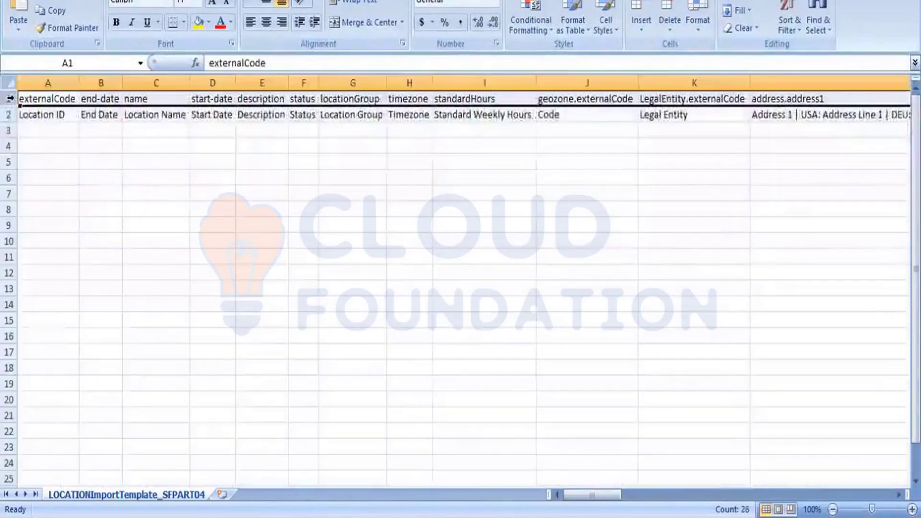
click(8, 114)
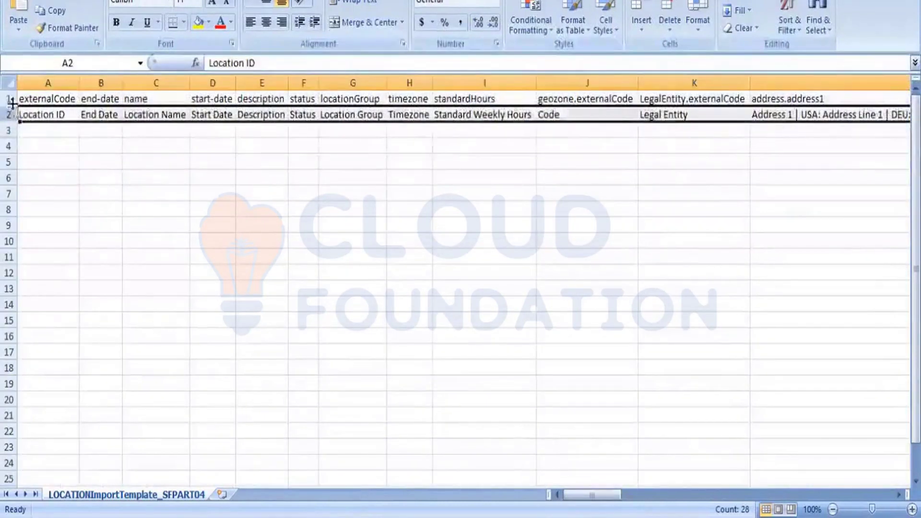
click(10, 99)
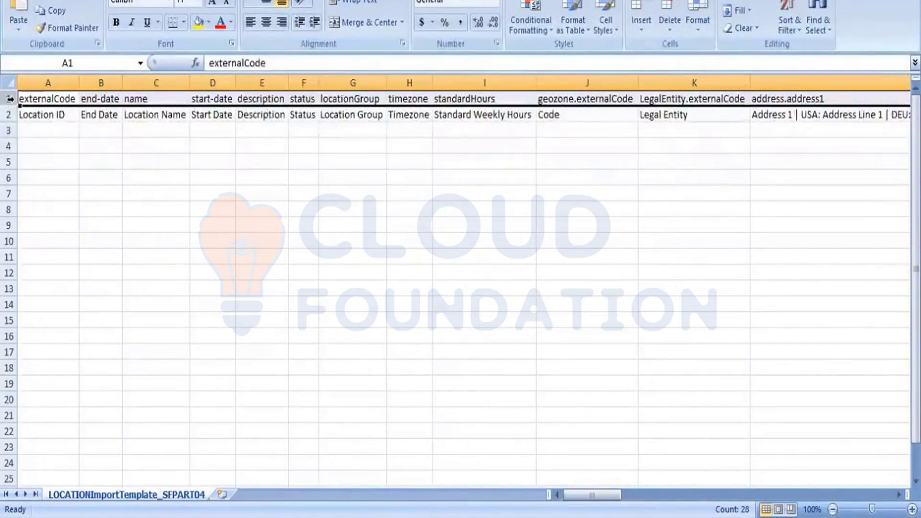
key(Left)
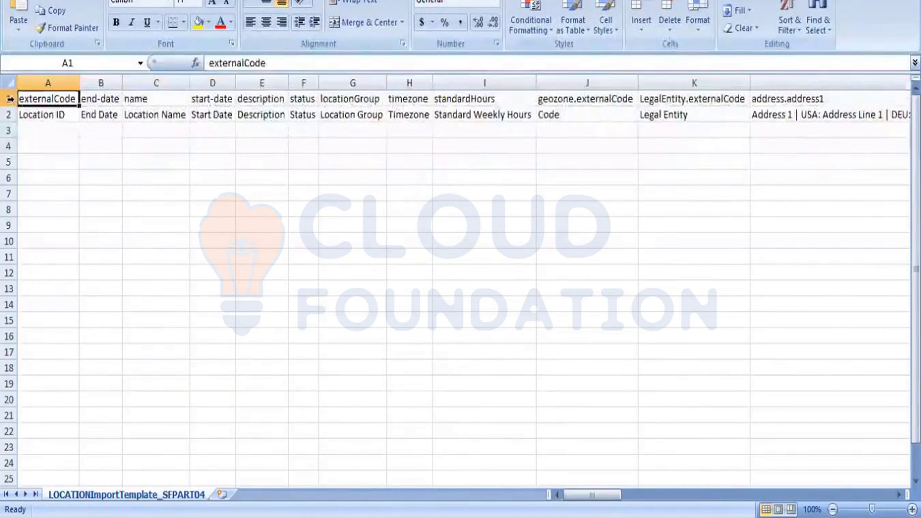
key(Down)
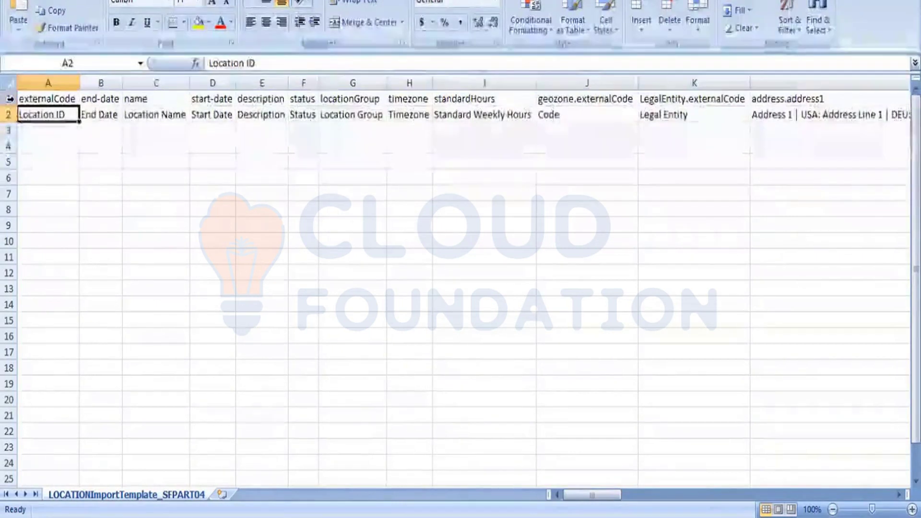
key(Up)
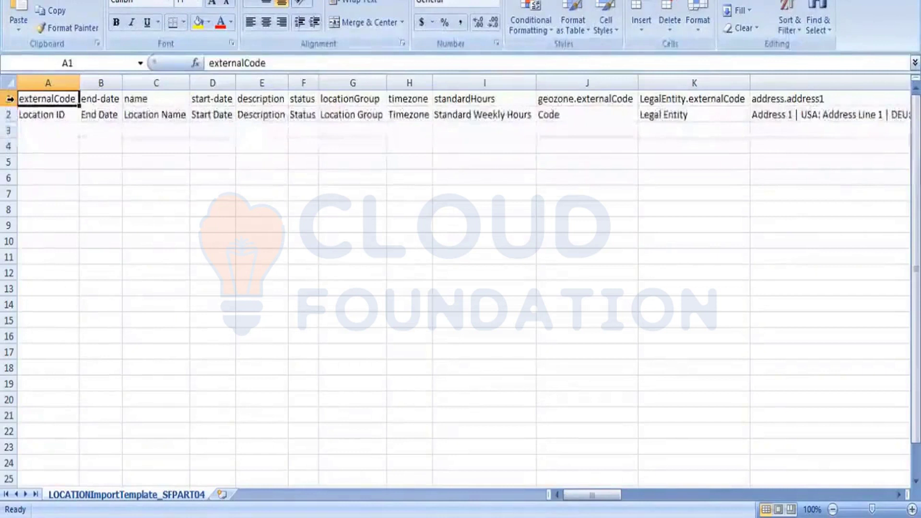
key(Down)
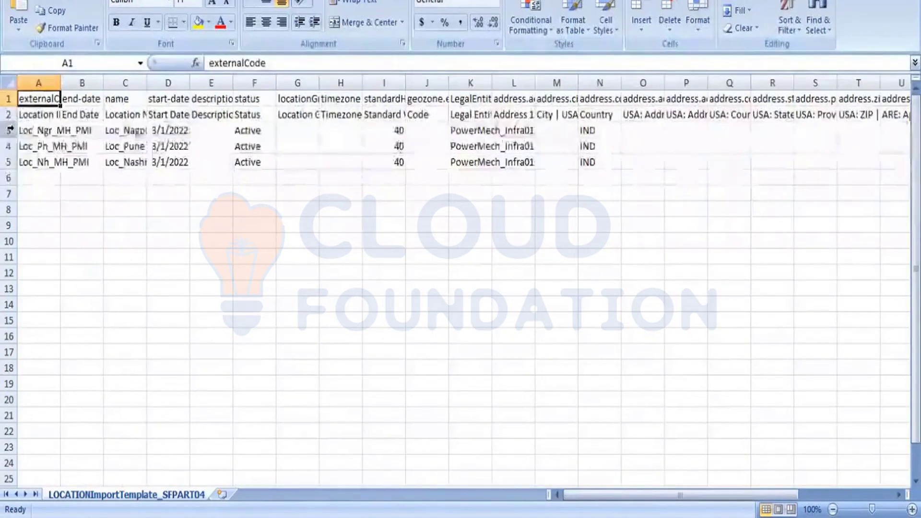
Copy location rows 3 to 5 from the filled-in sheet into the blank template starting at A3, and auto-fit column A
click(9, 130)
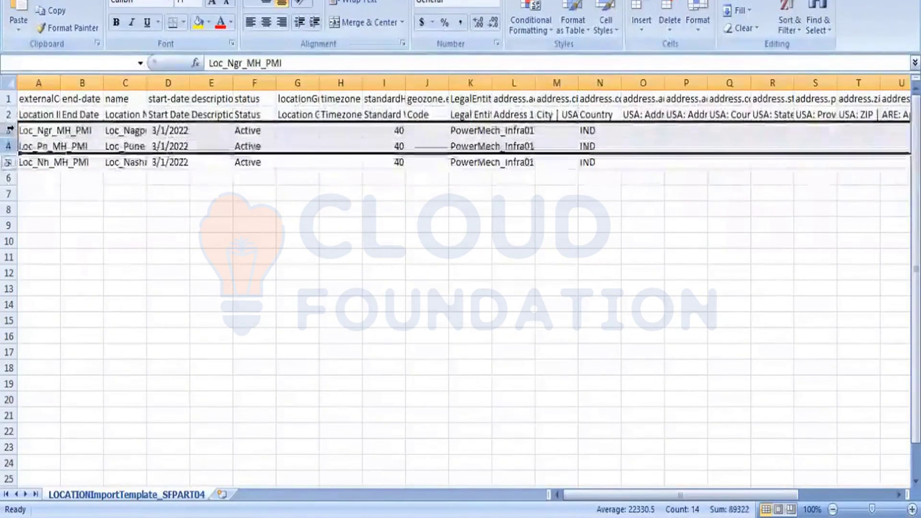
drag(9, 130, 10, 162)
key(ctrl+c)
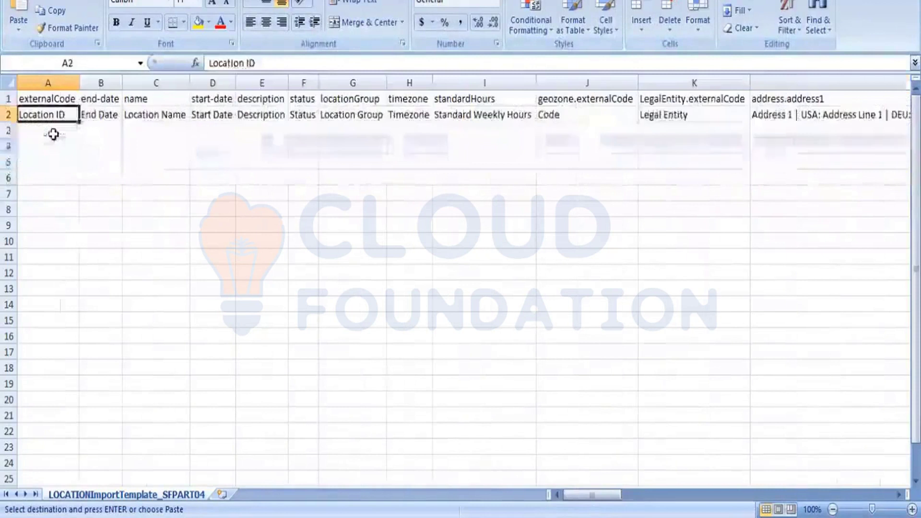
click(53, 134)
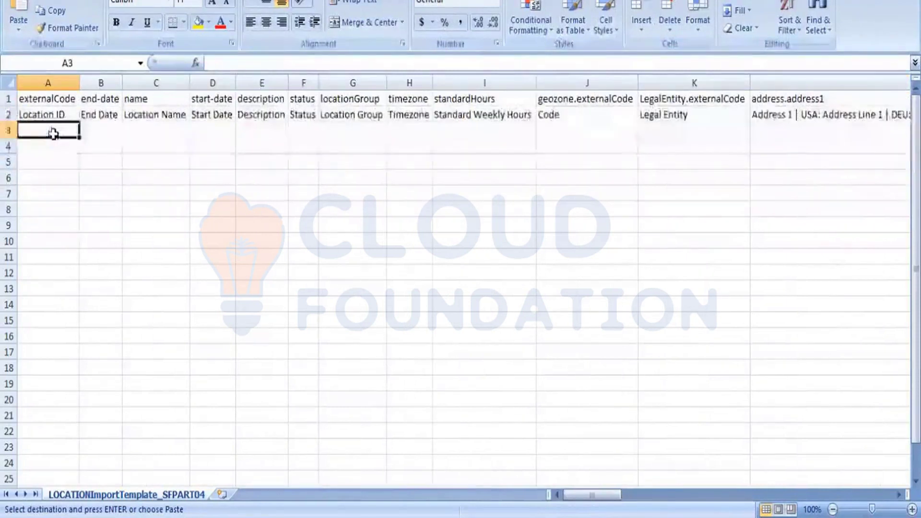
key(ctrl+v)
click(153, 256)
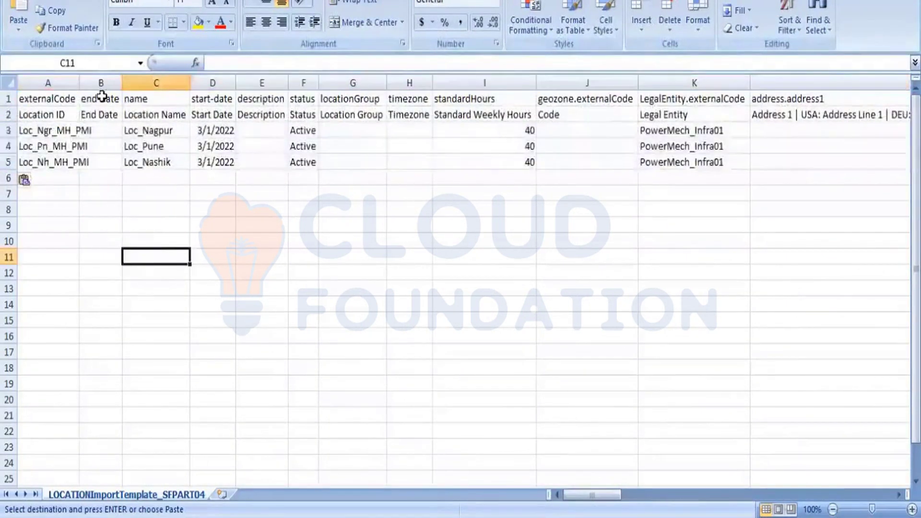
double_click(79, 83)
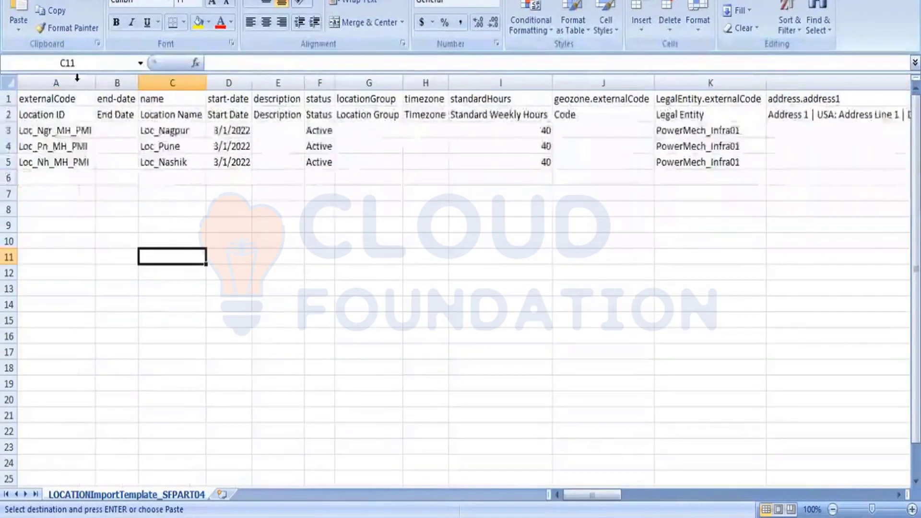
Change the location ID in cell A3 to Loc_Jodhpur_Raj_PMI
click(77, 129)
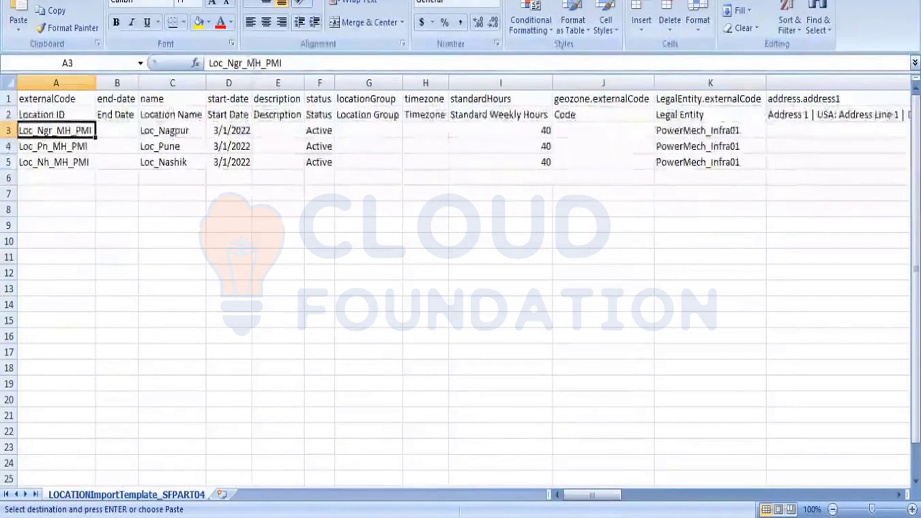
click(246, 63)
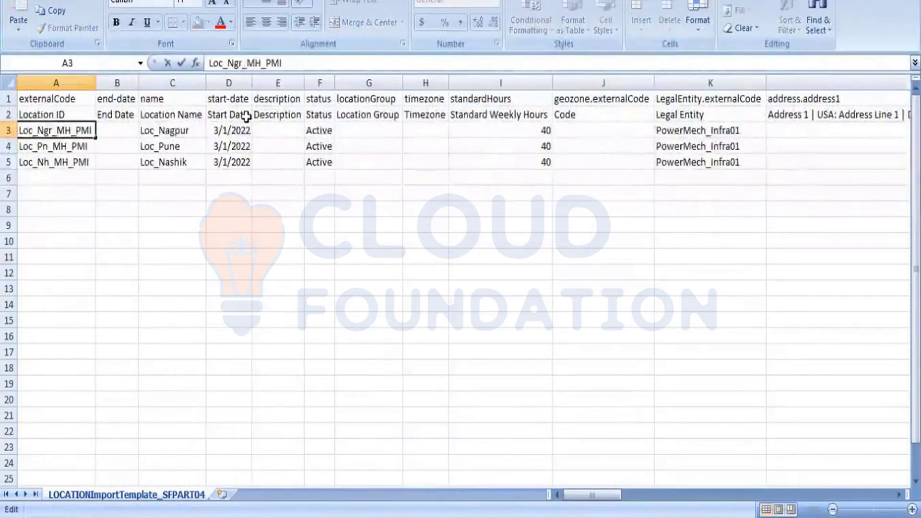
key(shift+Left)
key(shift+Left)
key(shift+Left)
text(Jod)
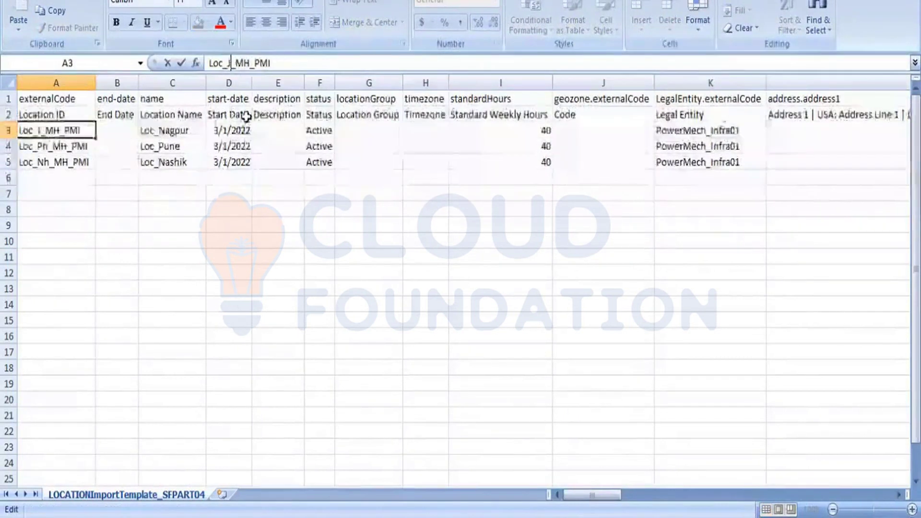
text(h)
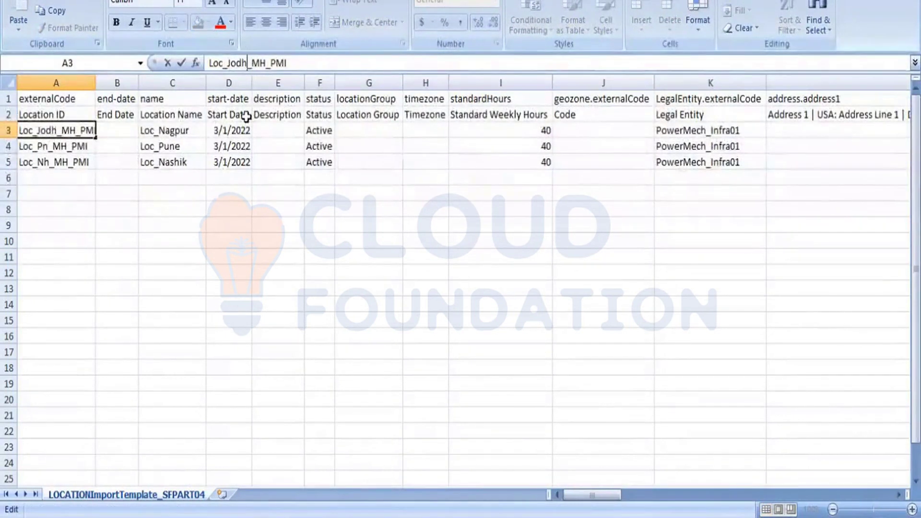
text(pur)
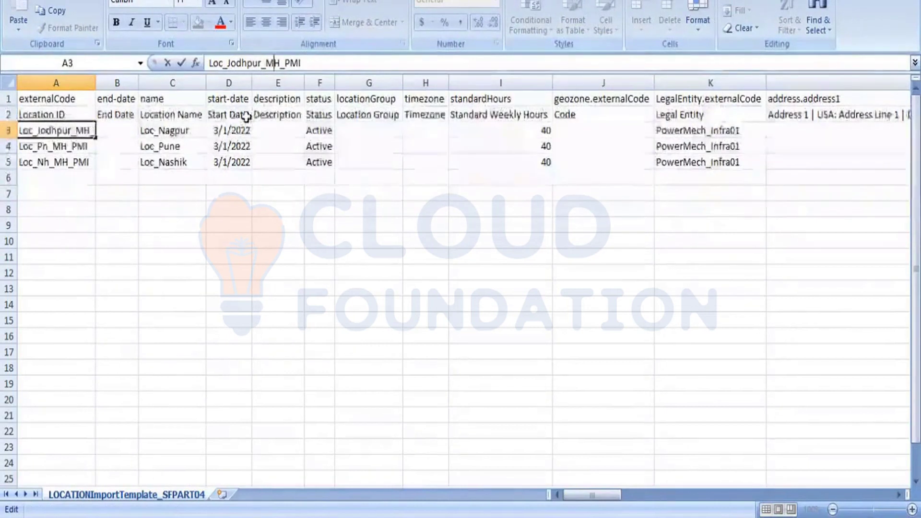
key(shift+Right)
key(shift+Right)
text(Raj)
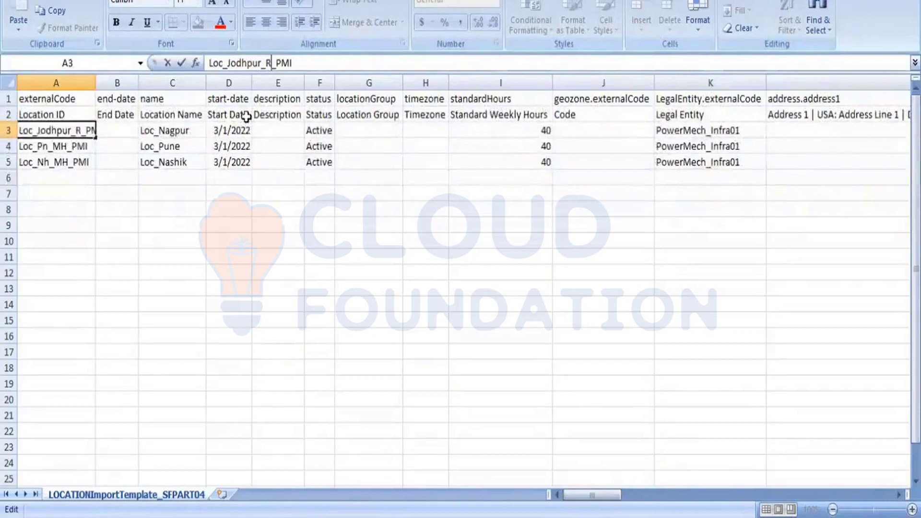
click(220, 297)
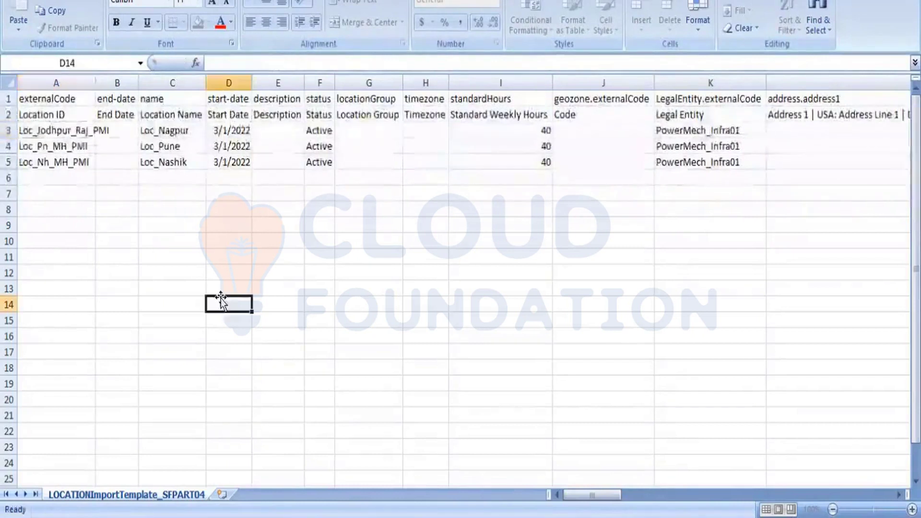
Change the location name in cell C3 to Loc_Jodhpur
click(173, 131)
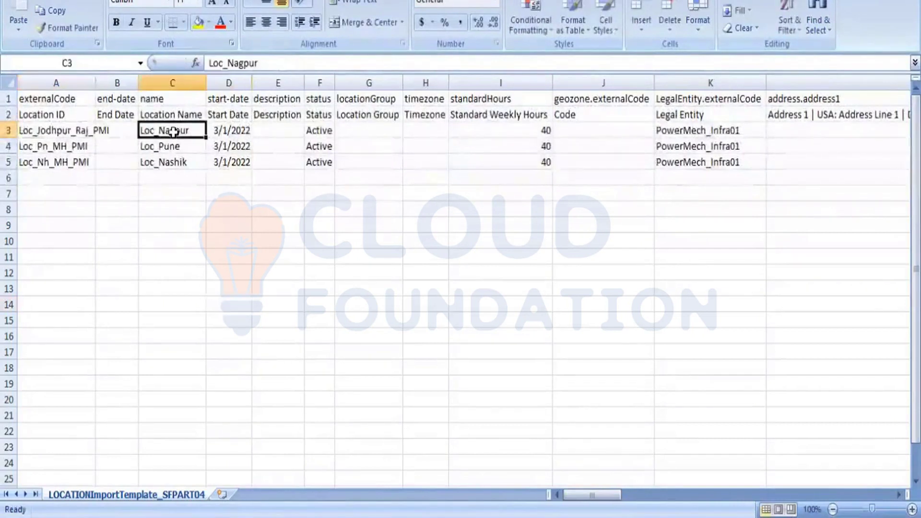
click(275, 65)
key(BackSpace)
key(BackSpace)
key(BackSpace)
key(BackSpace)
key(BackSpace)
key(BackSpace)
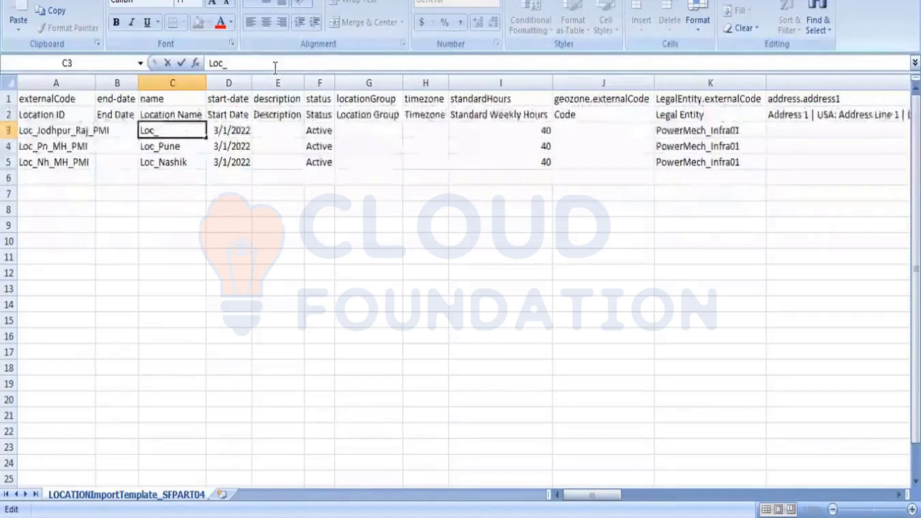
text(odhpur)
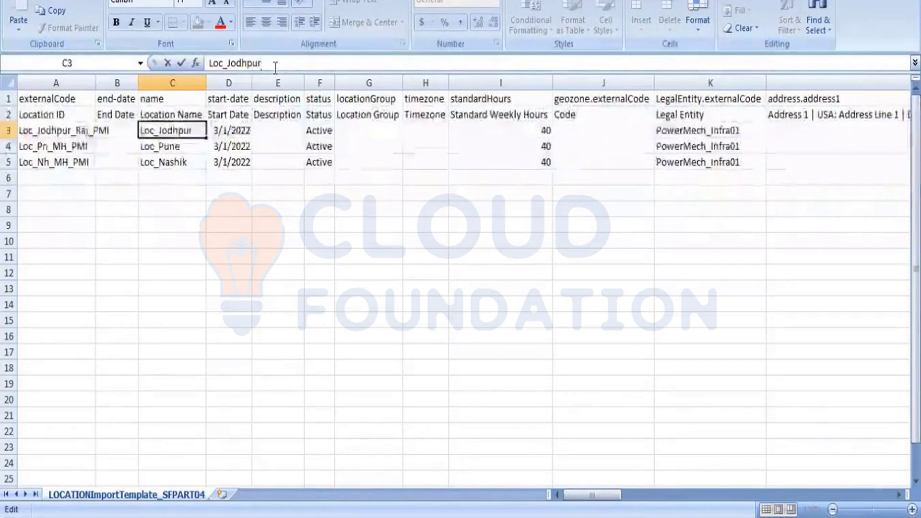
click(228, 240)
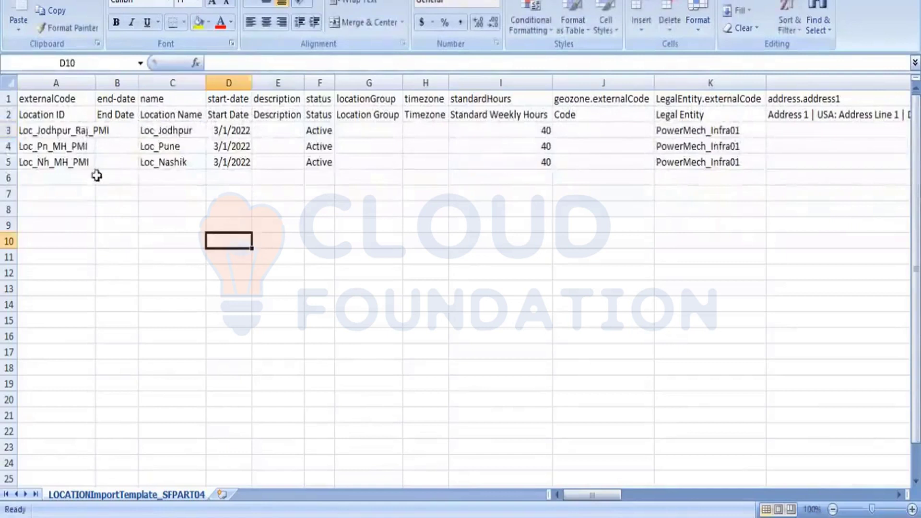
Auto-fit column A and change the location ID in cell A4 to Loc_Raipur_CG_PMI
click(79, 144)
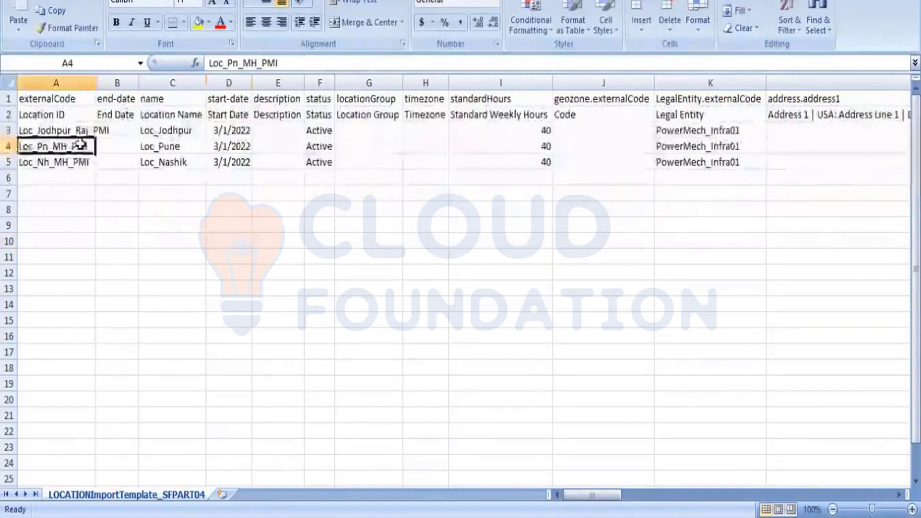
double_click(96, 79)
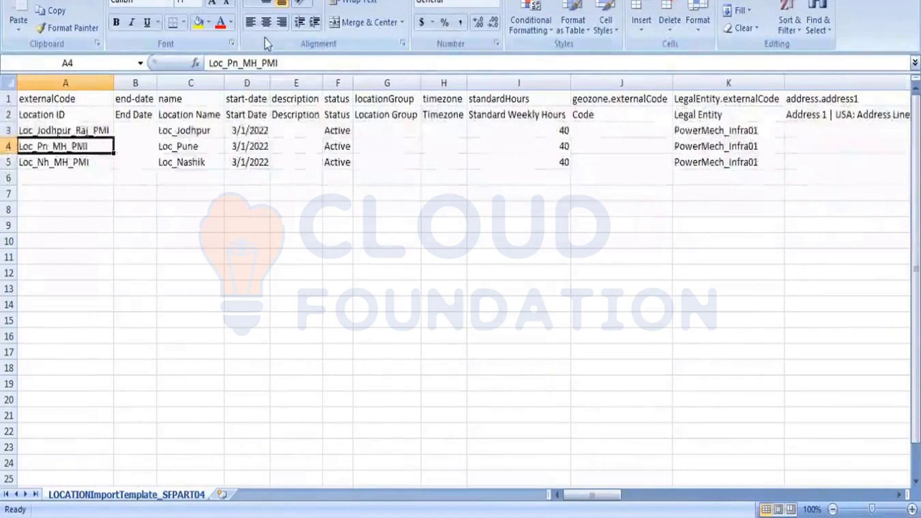
click(247, 66)
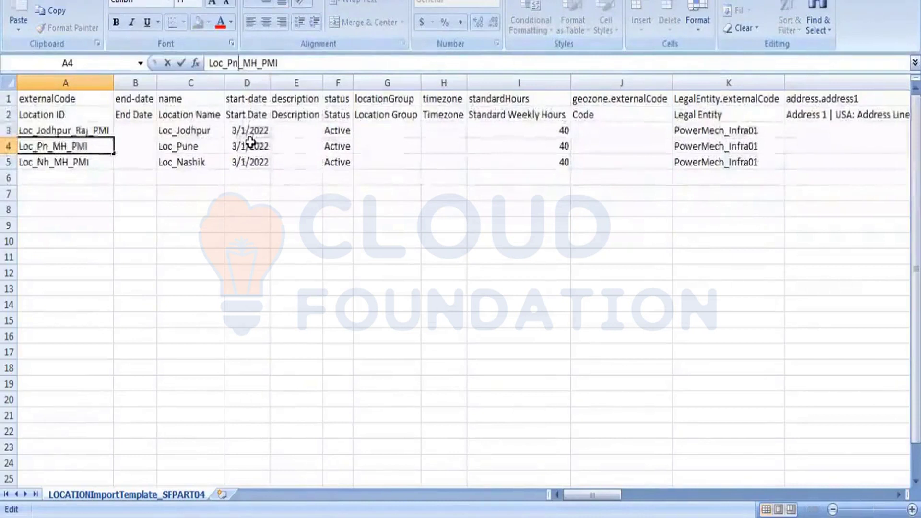
key(shift+Left)
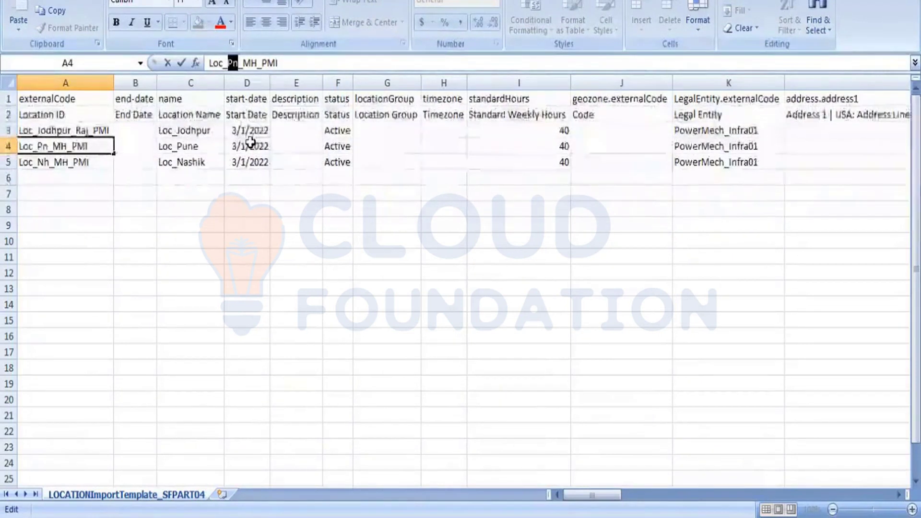
text(Ra)
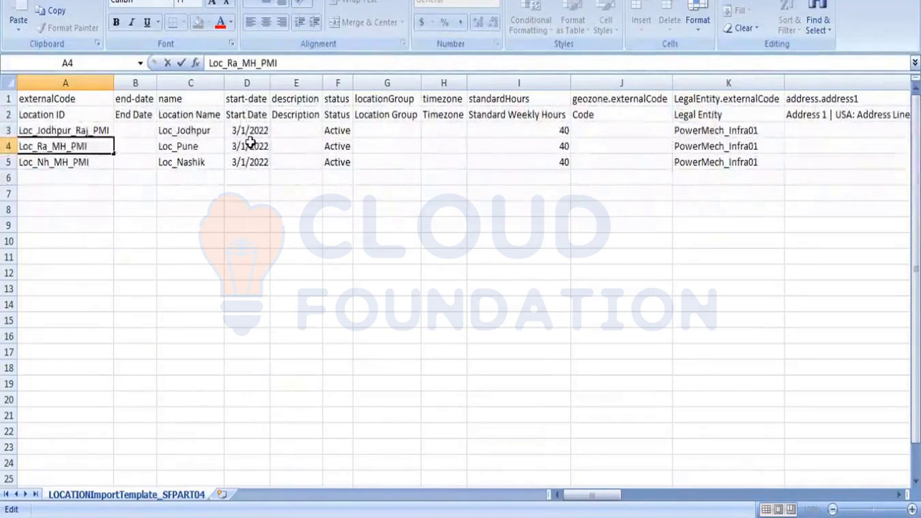
text(ipur)
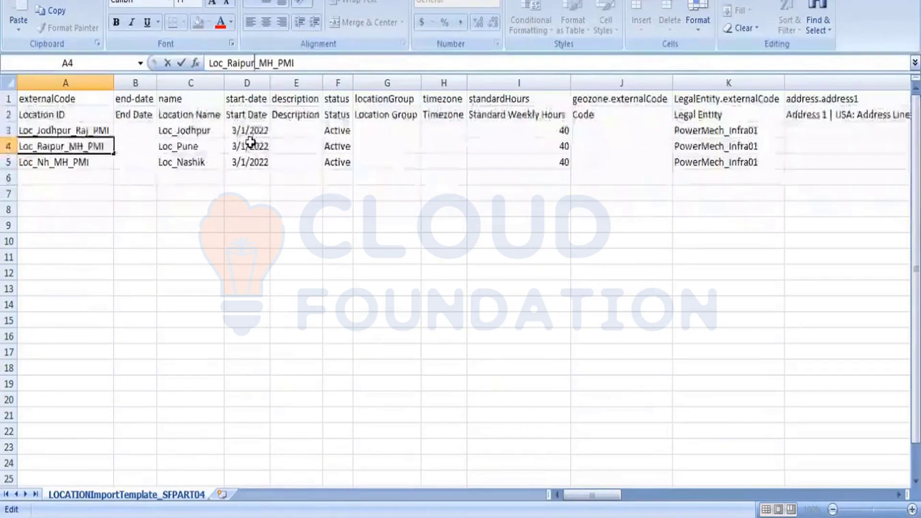
key(Right)
key(shift+Right)
key(shift+Right)
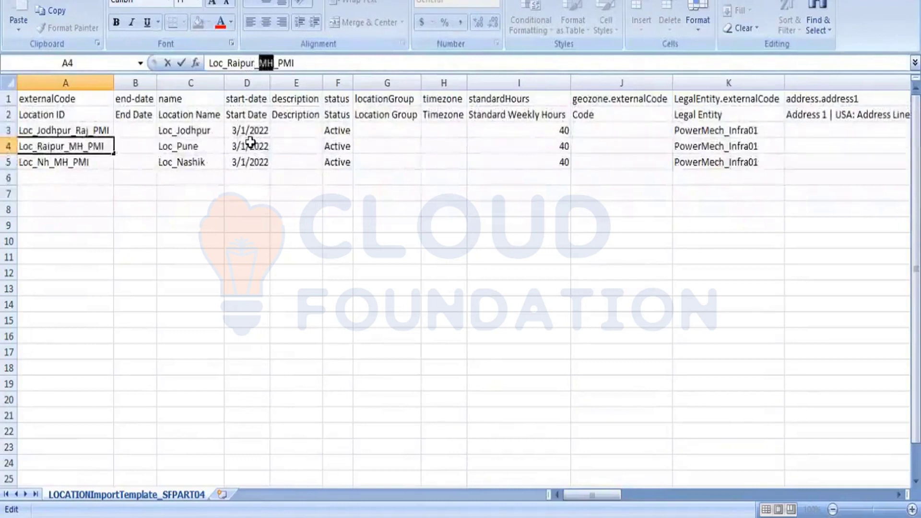
text(CG)
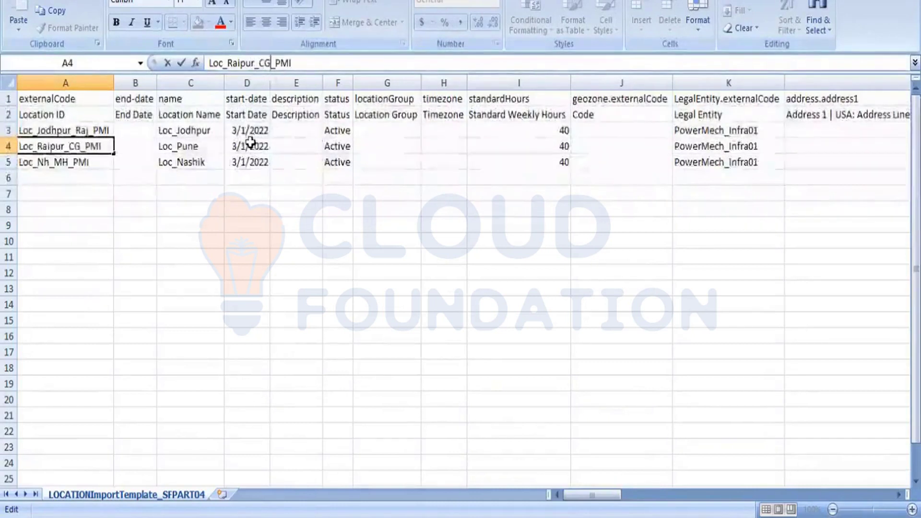
click(240, 238)
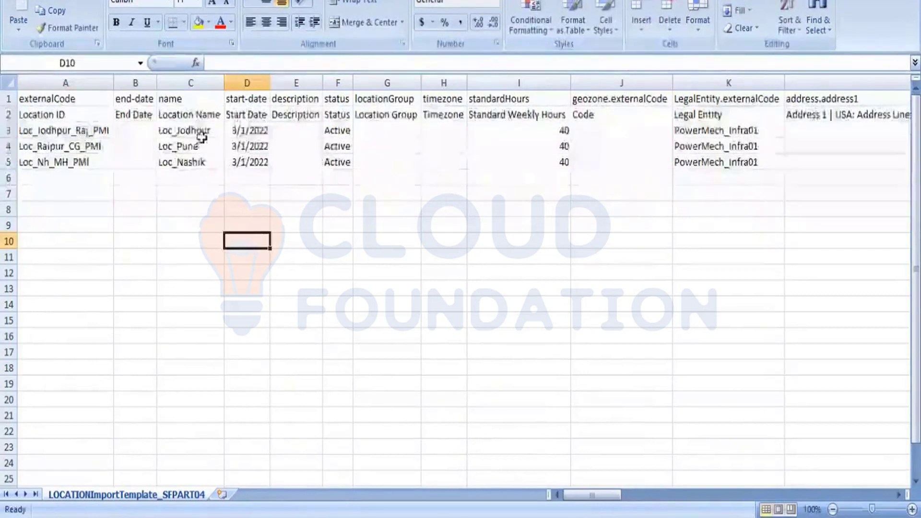
Change the location name in cell C4 to Loc_Raipur
click(201, 141)
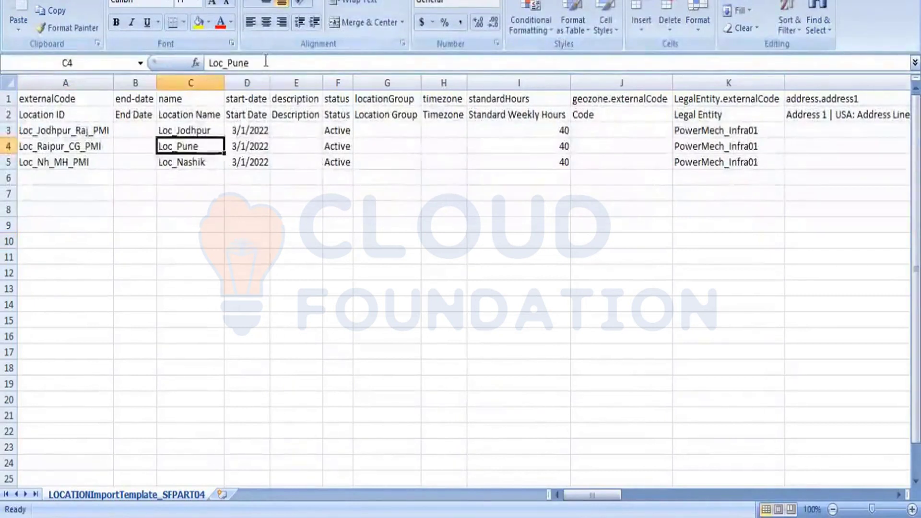
click(266, 61)
key(BackSpace)
key(BackSpace)
key(BackSpace)
key(BackSpace)
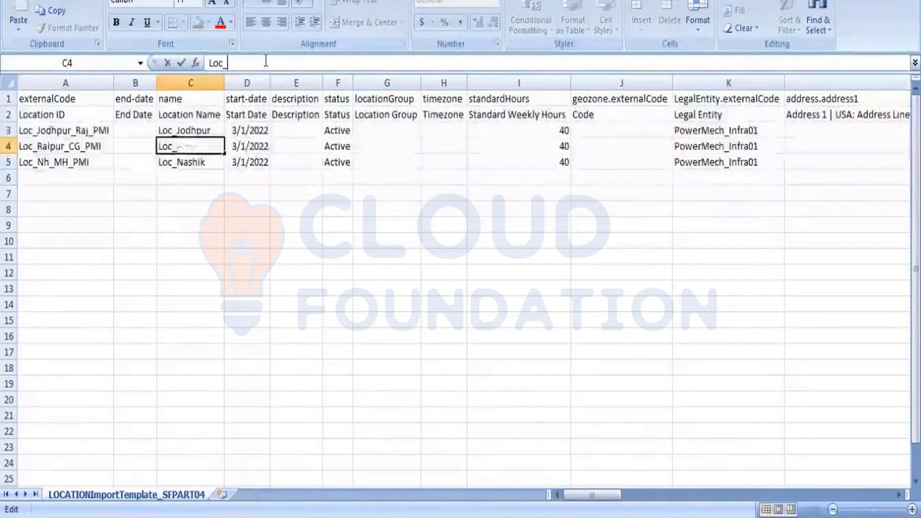
text(Ra)
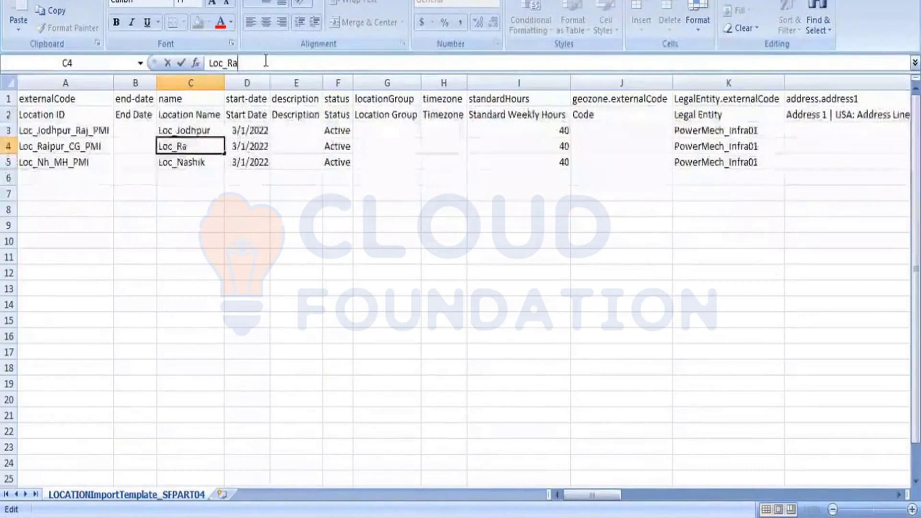
text(ipur)
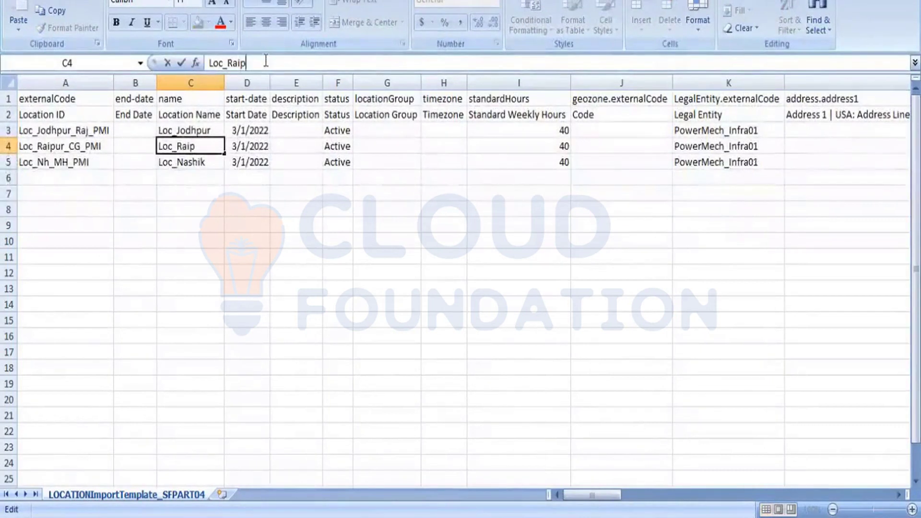
click(245, 194)
Change the location ID in cell A5 to Loc_Korba_CG_PMI
click(95, 161)
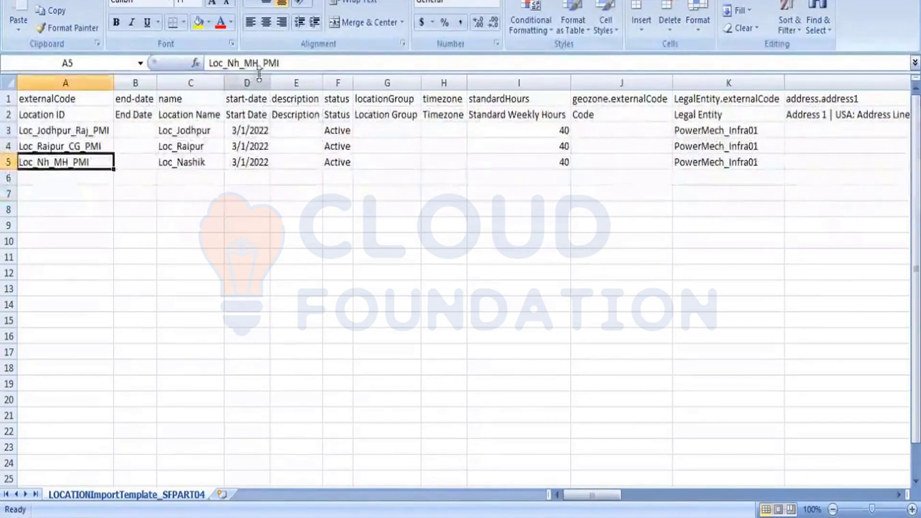
click(240, 63)
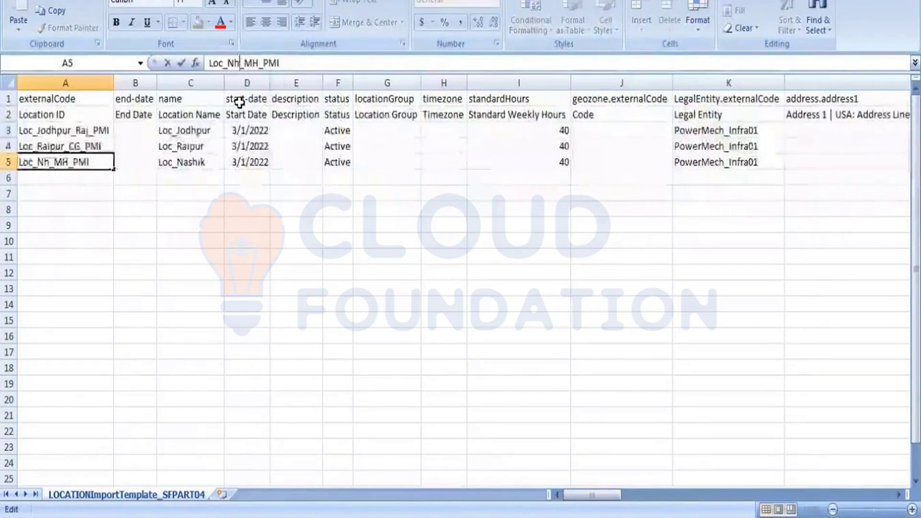
key(BackSpace)
key(BackSpace)
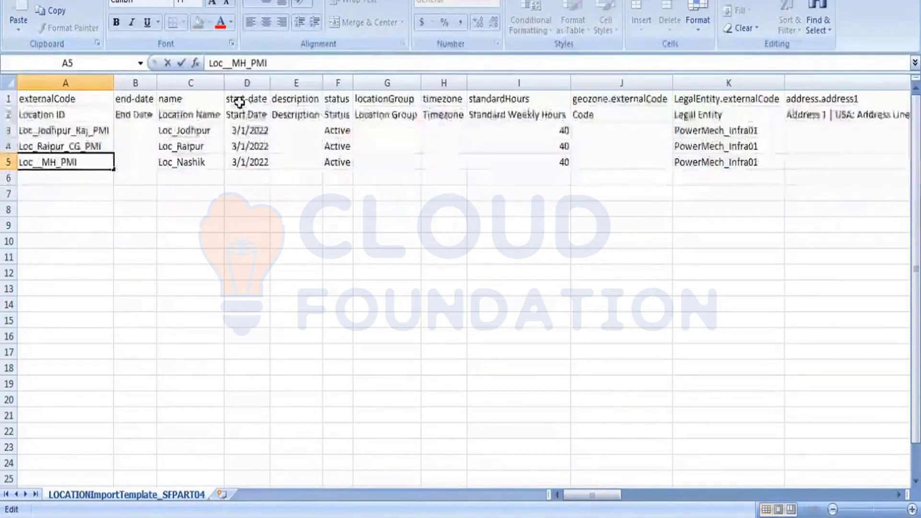
text(Korb)
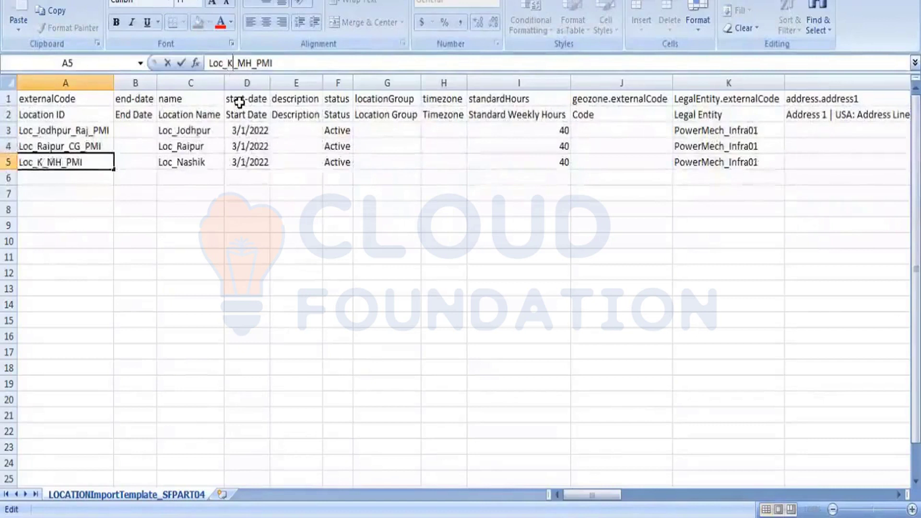
text(a)
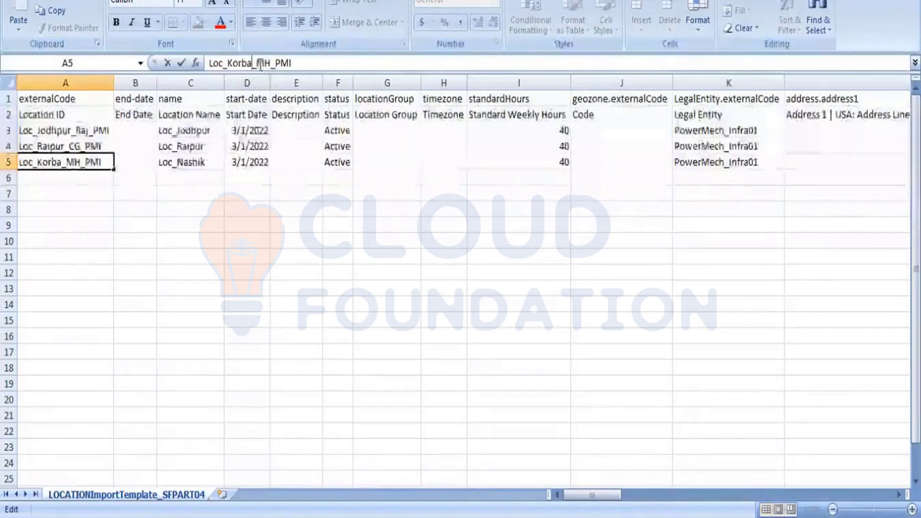
drag(256, 63, 264, 63)
key(shift+Right)
text(CH)
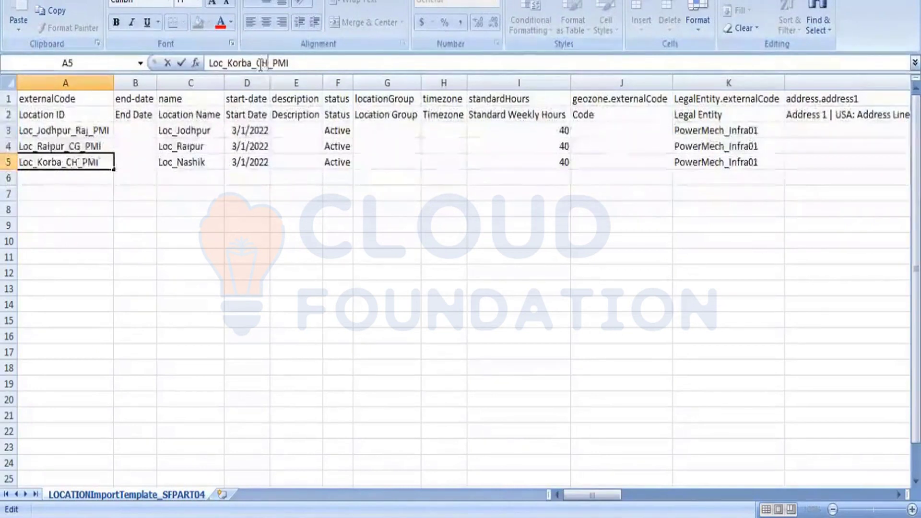
key(BackSpace)
text(G)
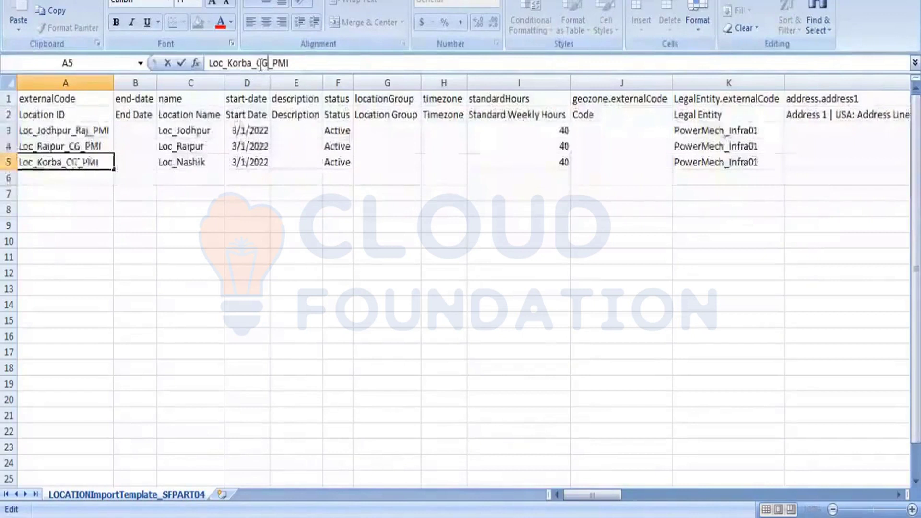
click(309, 261)
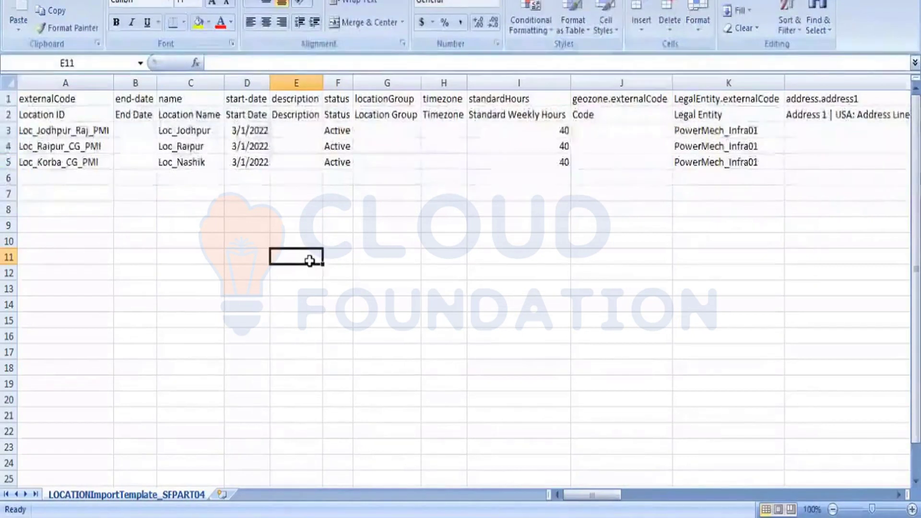
Change the location name in cell C5 to Loc_Korba
click(213, 161)
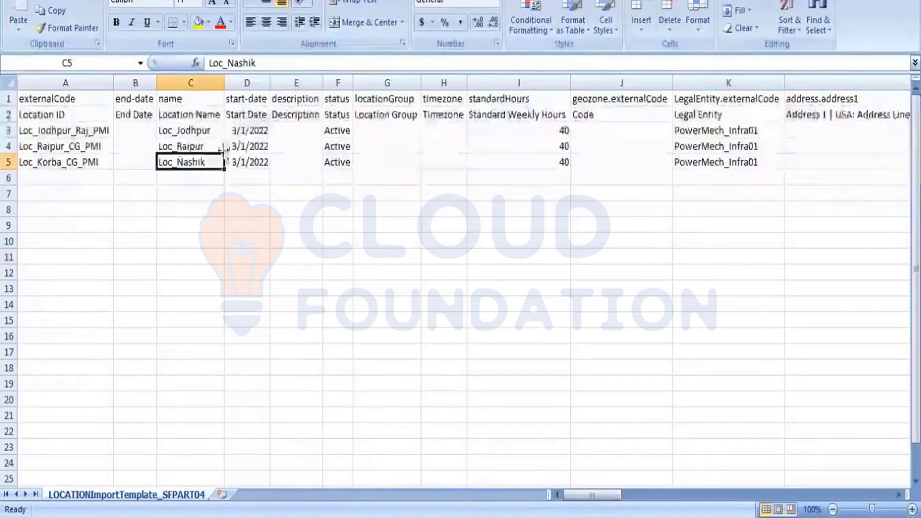
click(261, 64)
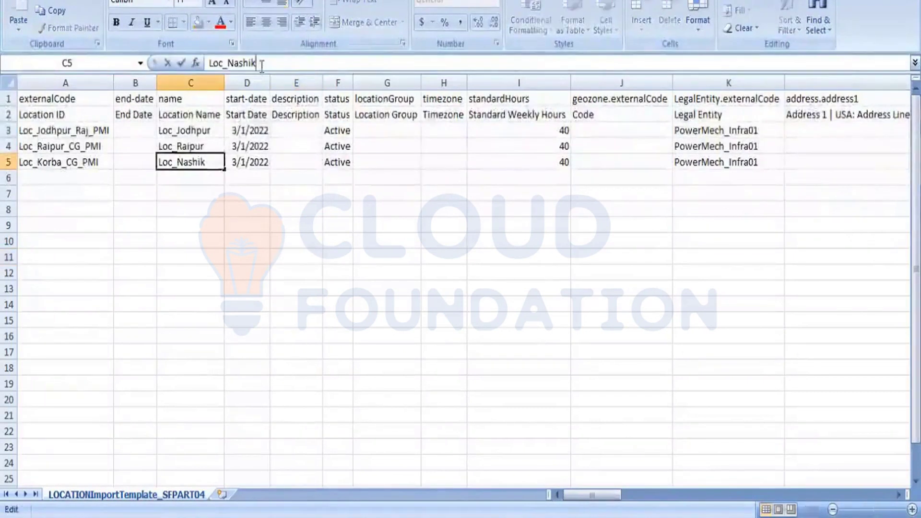
key(BackSpace)
key(BackSpace)
key(BackSpace)
key(BackSpace)
key(BackSpace)
key(BackSpace)
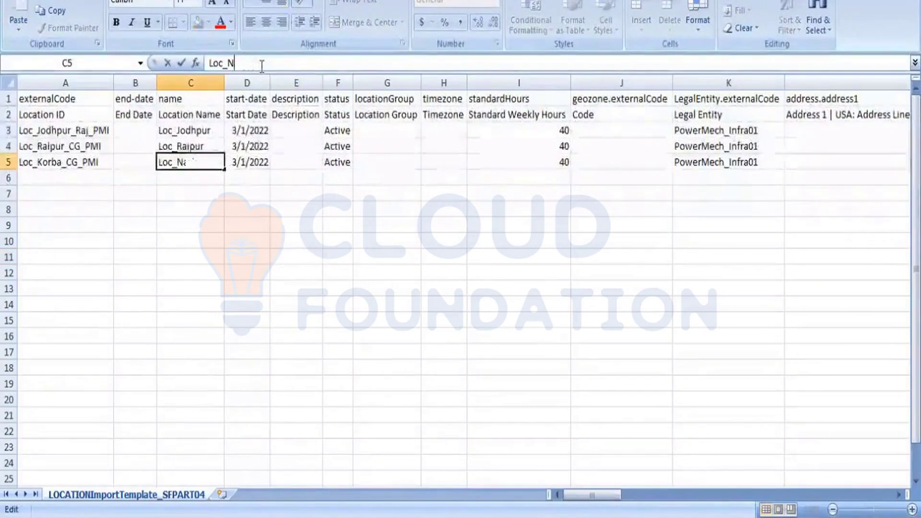
text(Korba)
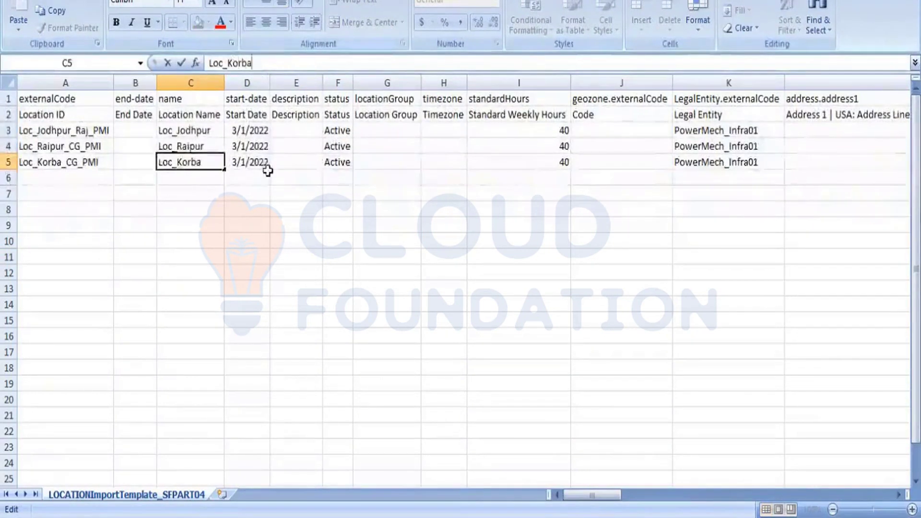
click(289, 263)
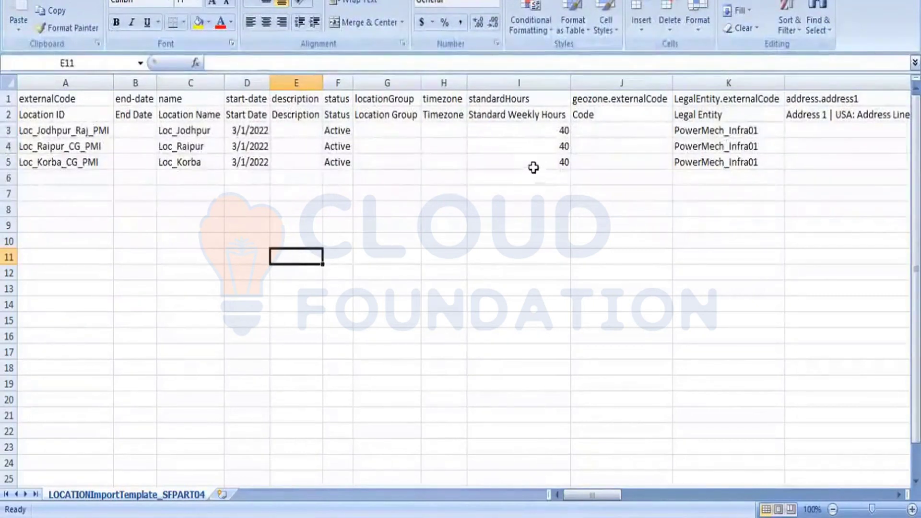
Set the start date of the Jodhpur location in cell D3 to 04/1/2022
click(187, 126)
key(Right)
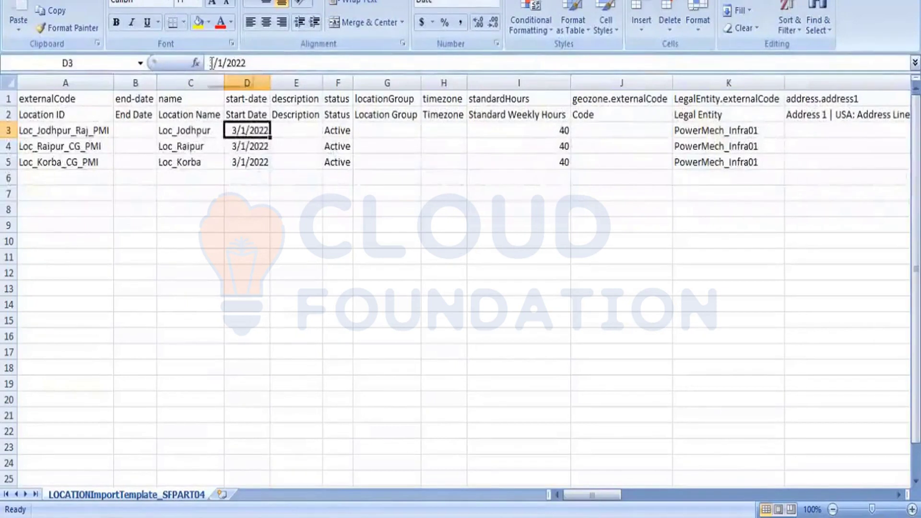
click(209, 63)
key(Delete)
text(04)
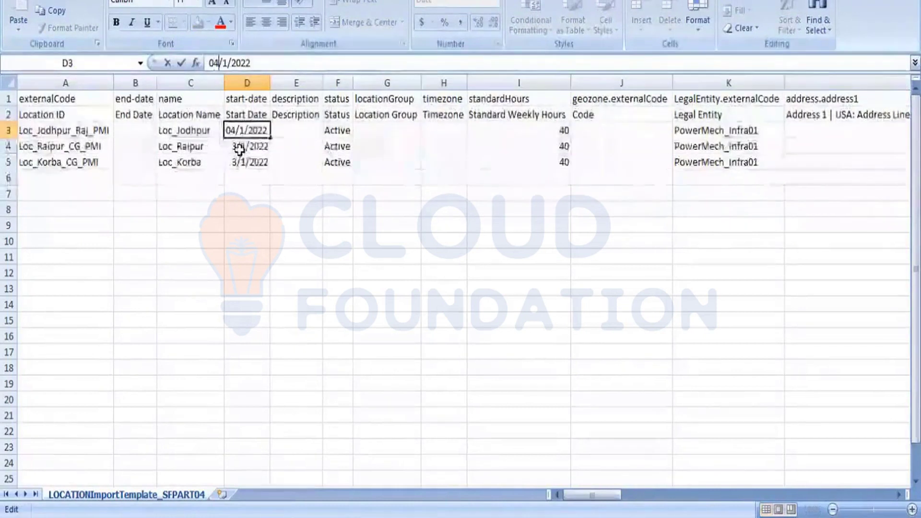
click(273, 191)
Copy the start date from D3 into cells D4 and D5 for the Raipur and Korba locations
click(253, 131)
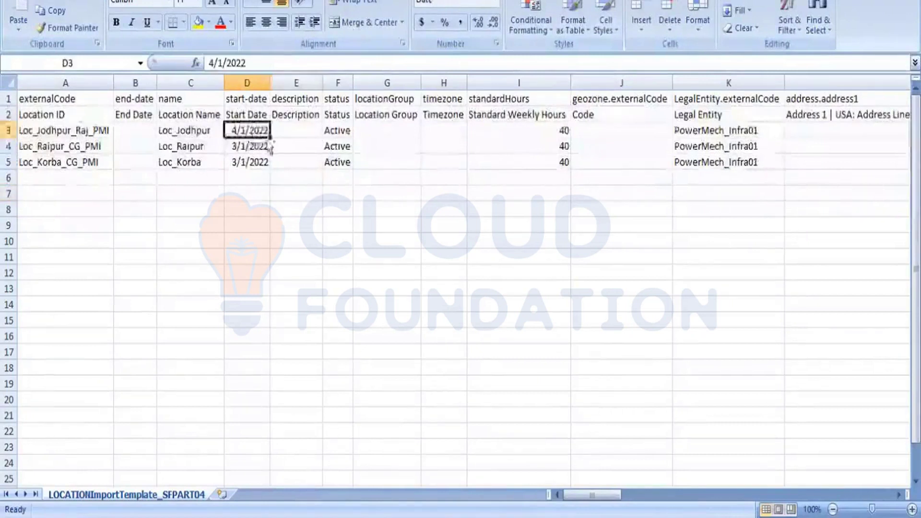
key(ctrl+c)
click(267, 143)
key(ctrl+v)
key(Down)
key(ctrl+v)
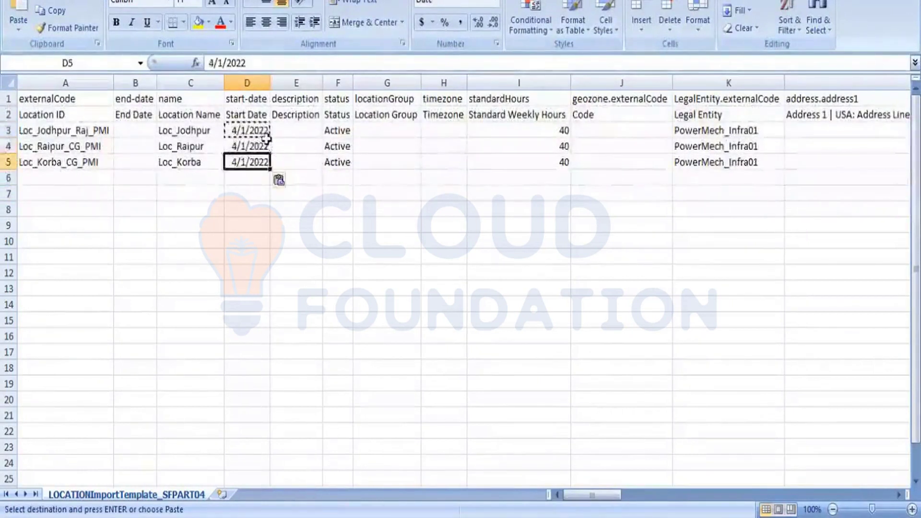
click(354, 272)
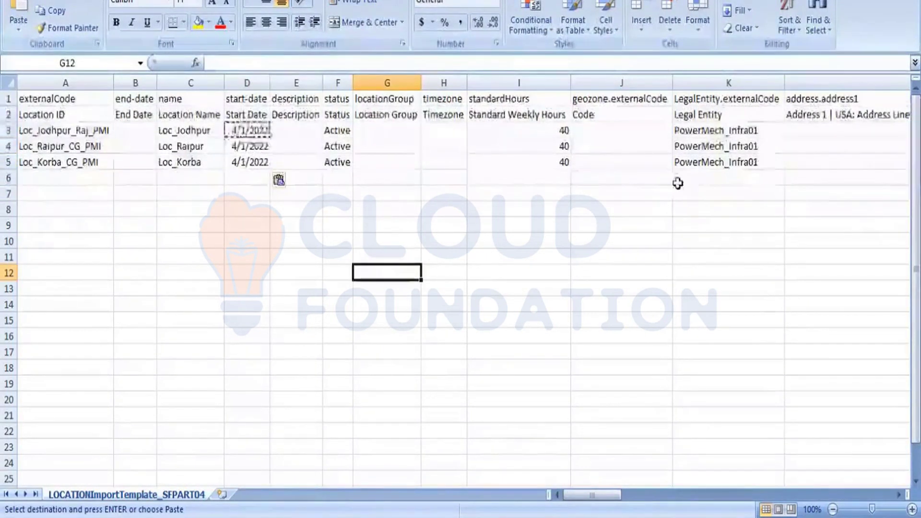
Examine the address columns beyond Legal Entity across the sheet, and return to column A
click(736, 230)
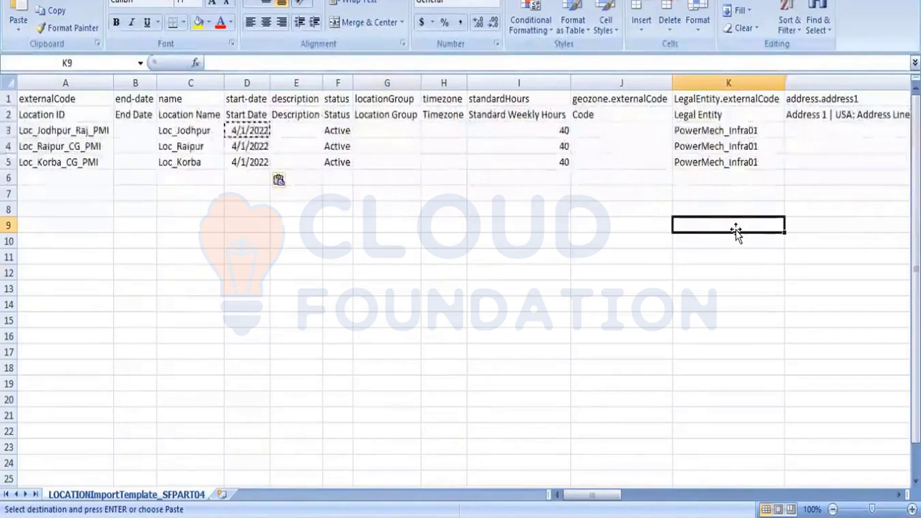
key(Right)
key(Right)
key(Right)
key(Right)
key(Right)
key(Right)
key(Right)
key(Right)
key(Right)
key(Right)
key(Right)
key(Right)
key(Right)
key(Right)
key(Right)
key(Right)
key(Right)
key(Right)
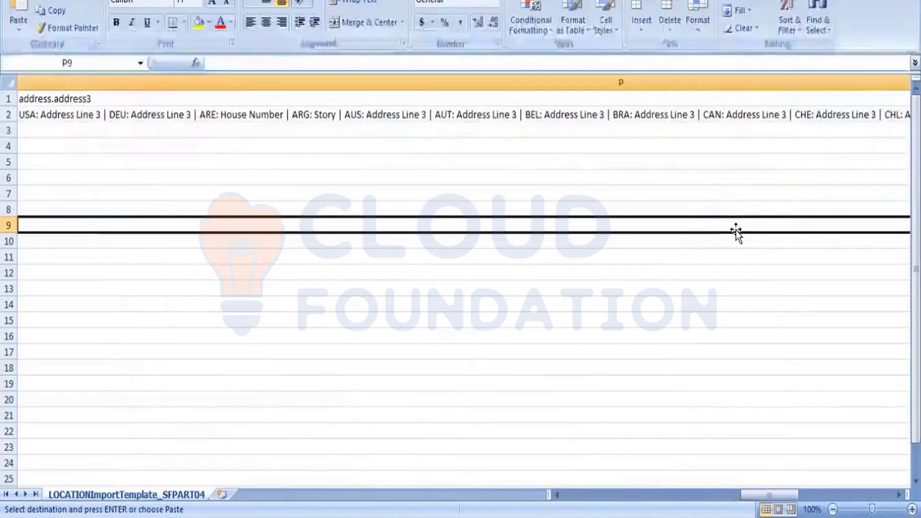
key(Right)
key(Right)
key(Right)
key(Right)
key(Left)
key(Left)
key(Left)
key(Left)
key(Left)
key(Left)
key(Left)
key(Left)
key(Left)
key(Left)
key(Left)
key(Left)
key(Left)
key(Left)
key(Left)
key(Left)
key(Left)
key(Left)
key(Left)
key(Left)
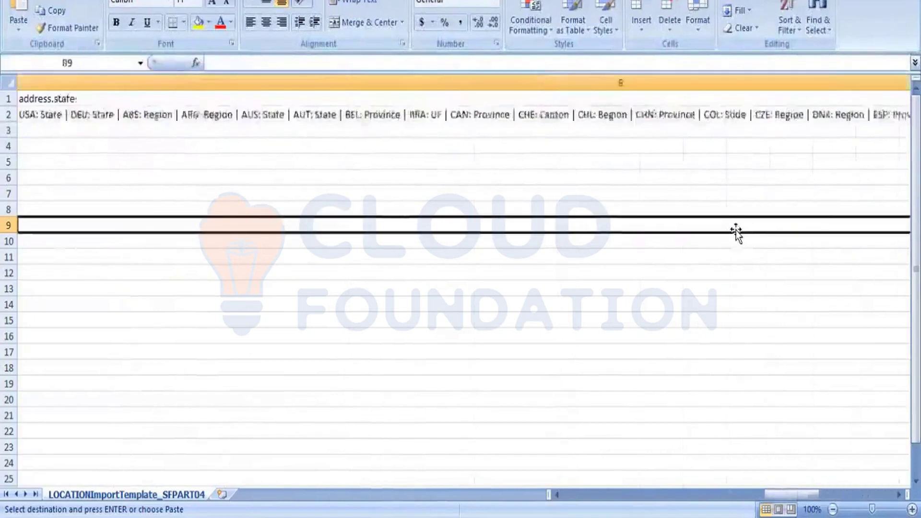
key(Left)
key(Left)
key(Left)
key(Left)
key(Left)
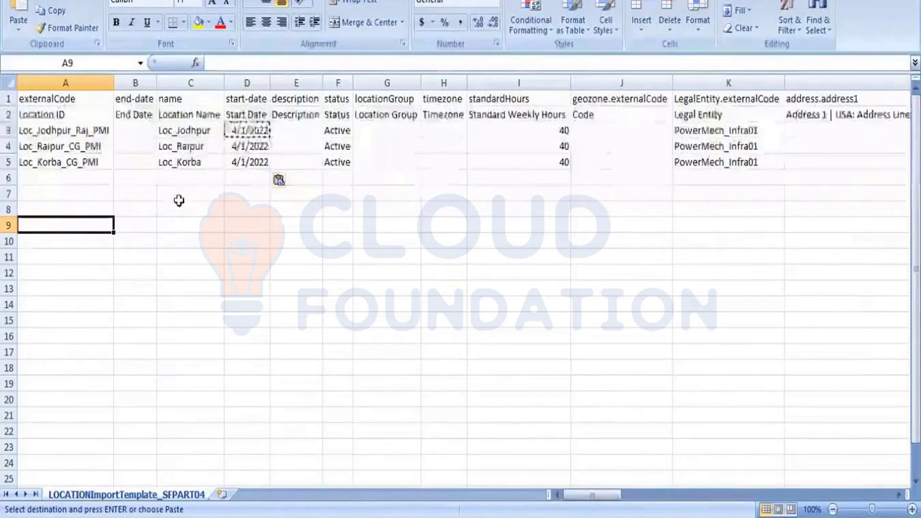
Save the location import template in CSV format and close the workbook, keeping the changes
click(251, 255)
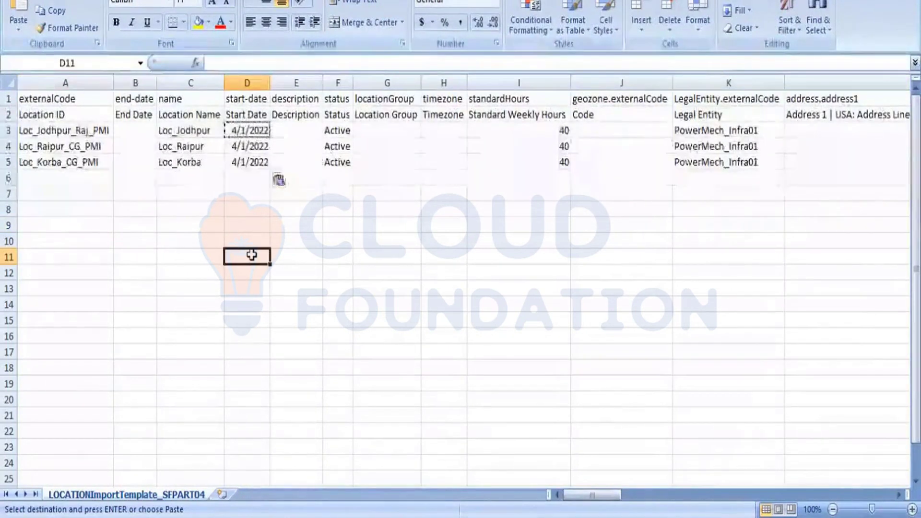
key(ctrl+s)
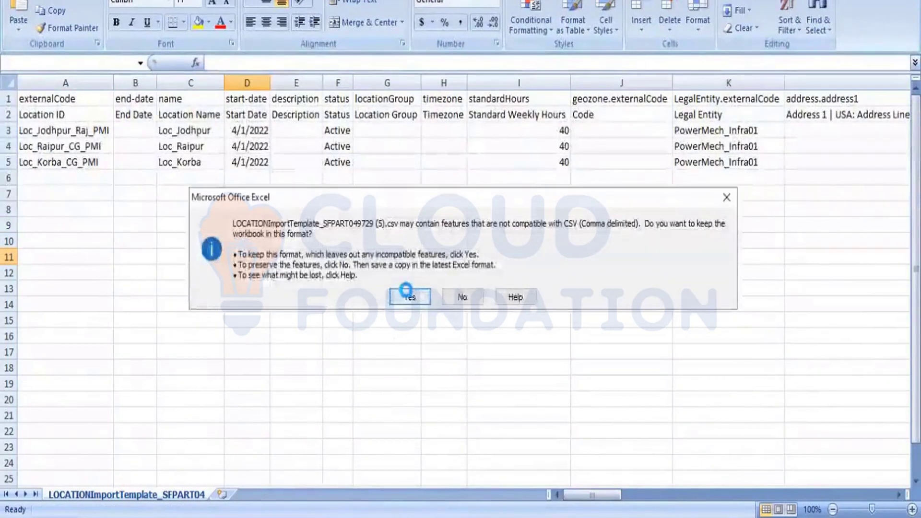
click(408, 295)
click(906, 1)
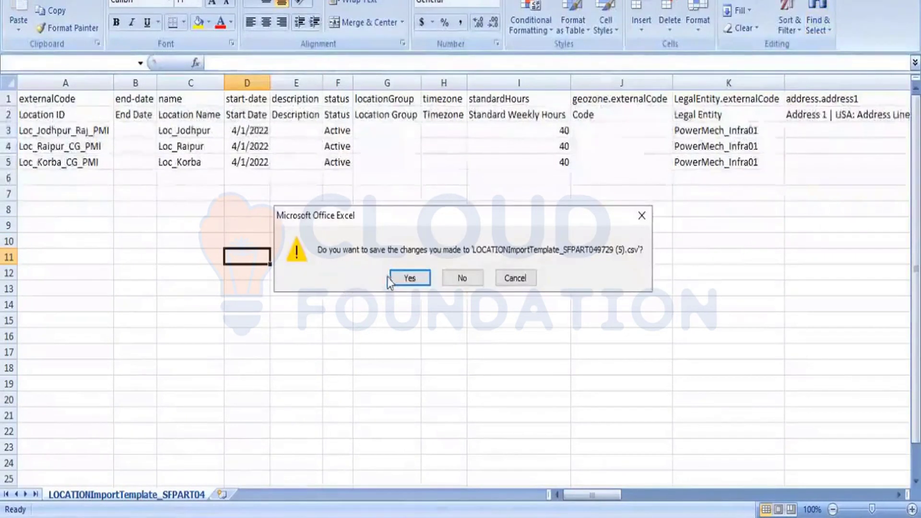
click(408, 278)
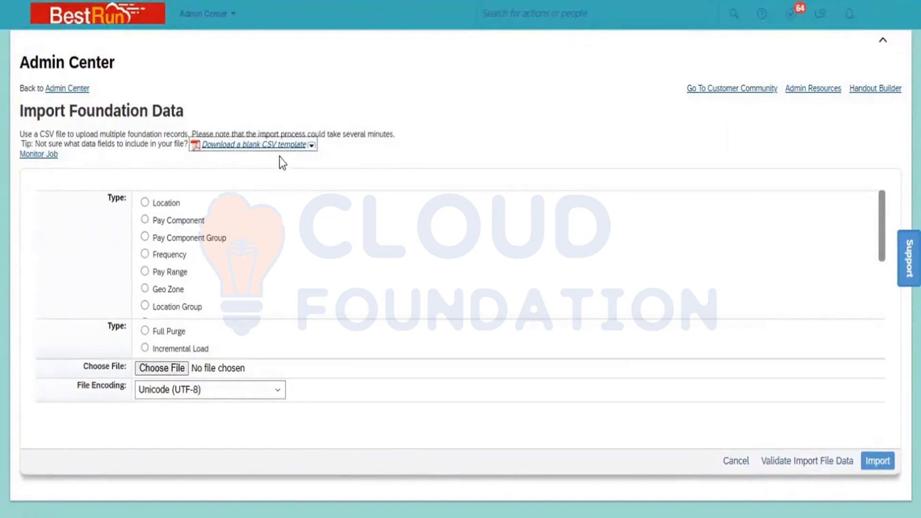
Set the SuccessFactors foundation data import to Location with Full Purge, accept the overwrite warning, and review the file encoding options
click(144, 204)
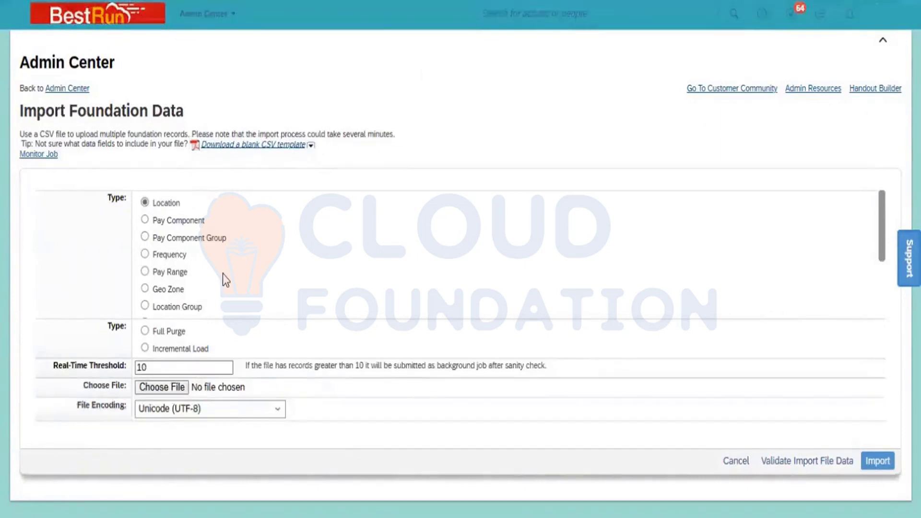
click(145, 332)
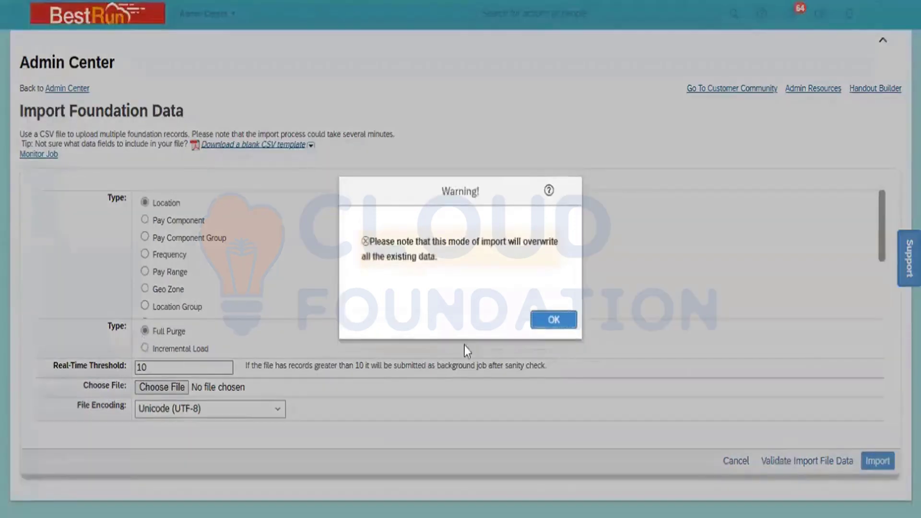
click(555, 320)
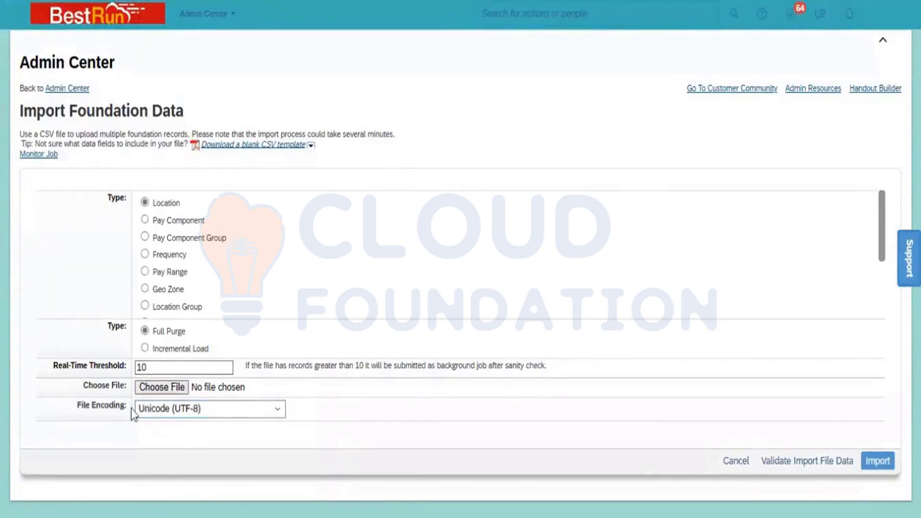
click(205, 409)
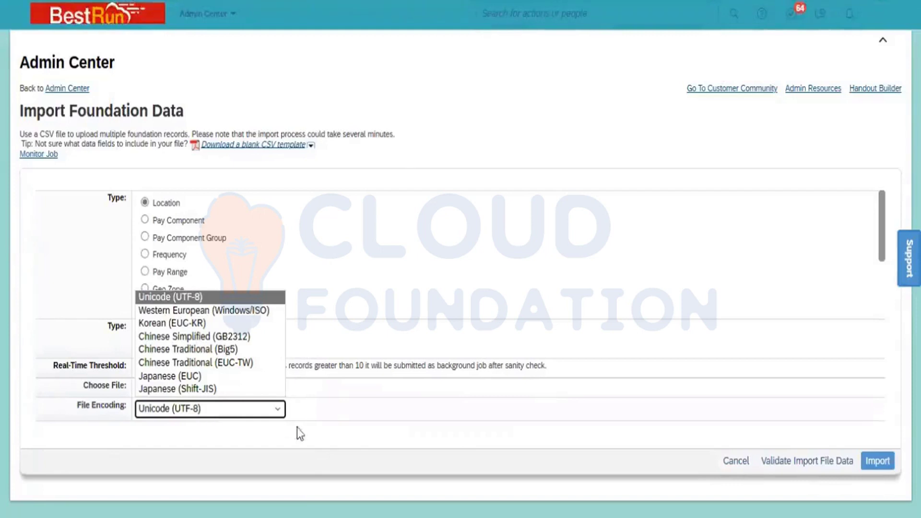
click(329, 416)
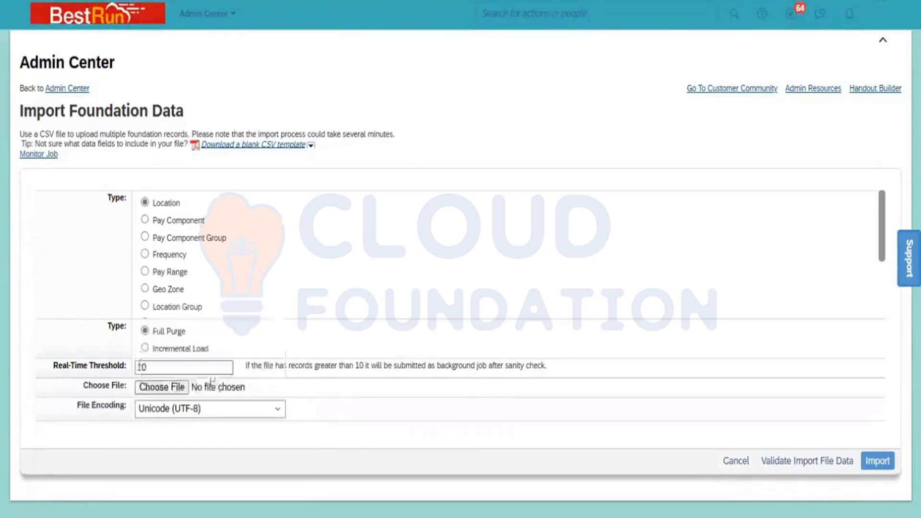
Choose LOCATIONImportTemplate_SFPART049729_18.03.23 from the UDF folder on the Desktop as the import file
click(178, 387)
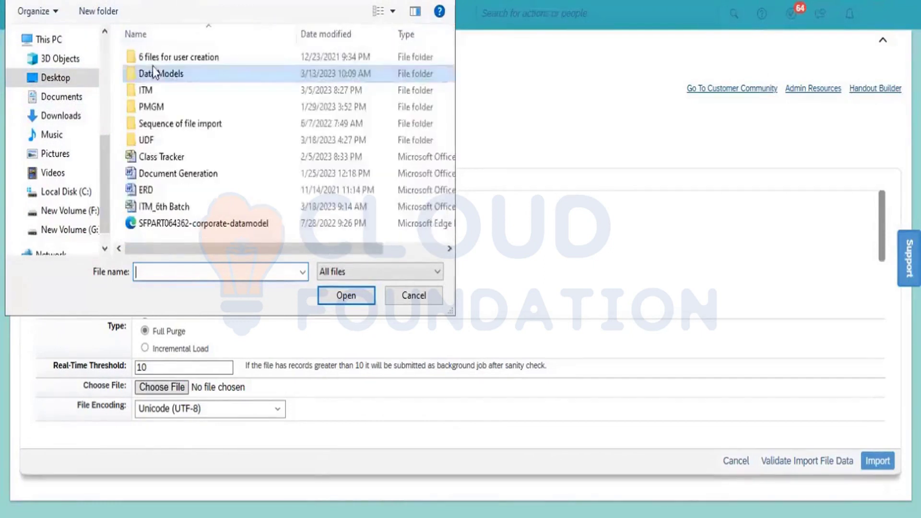
double_click(167, 140)
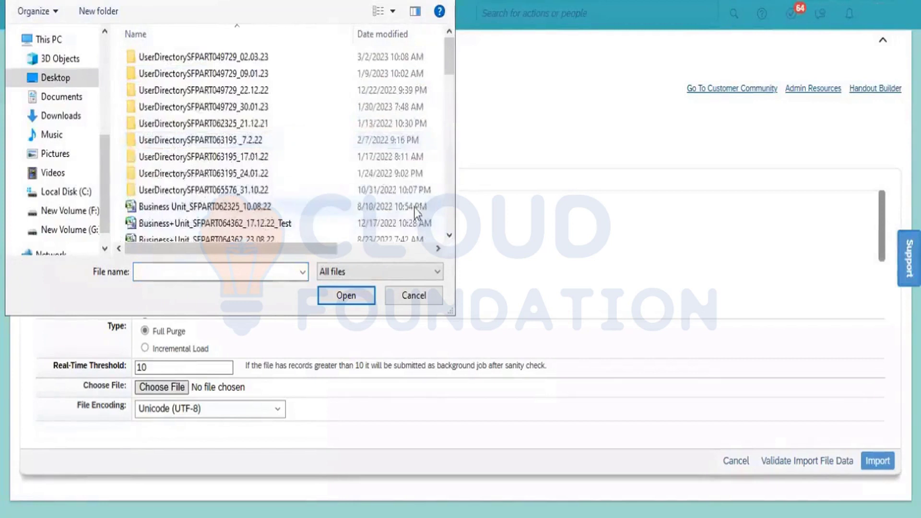
click(449, 237)
click(449, 237)
click(449, 237)
click(449, 237)
click(449, 236)
click(449, 237)
click(449, 236)
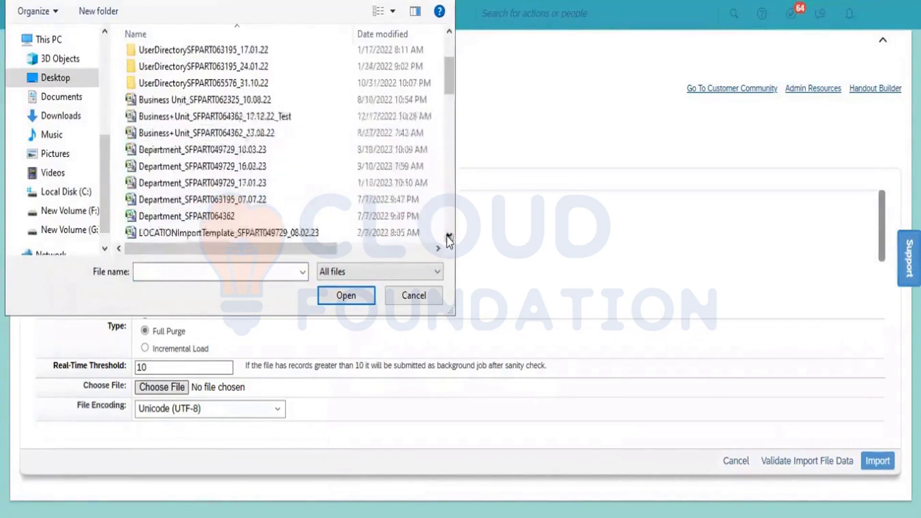
click(449, 237)
click(449, 236)
click(449, 236)
click(449, 237)
click(449, 237)
click(449, 236)
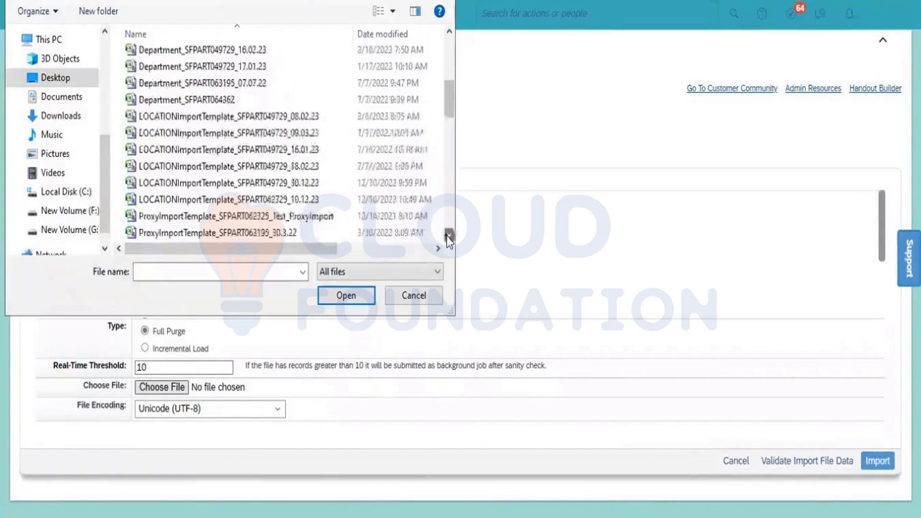
click(449, 236)
click(449, 237)
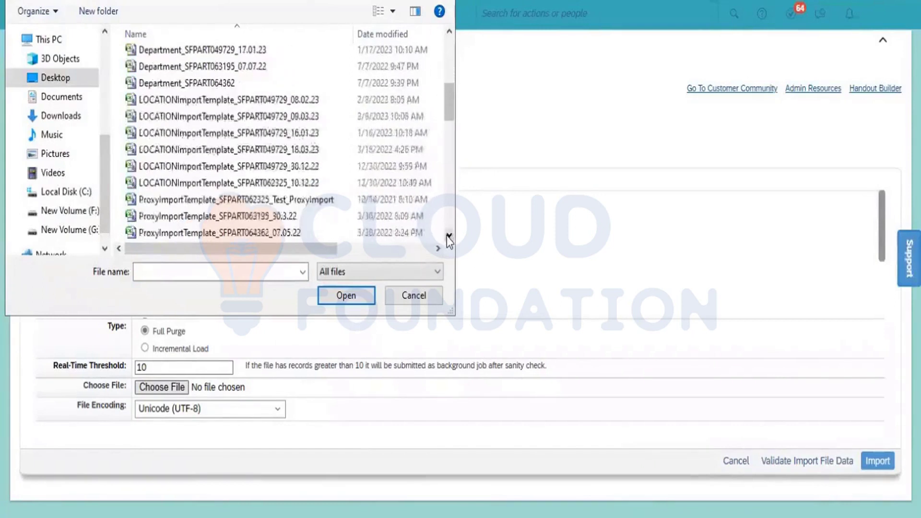
click(301, 150)
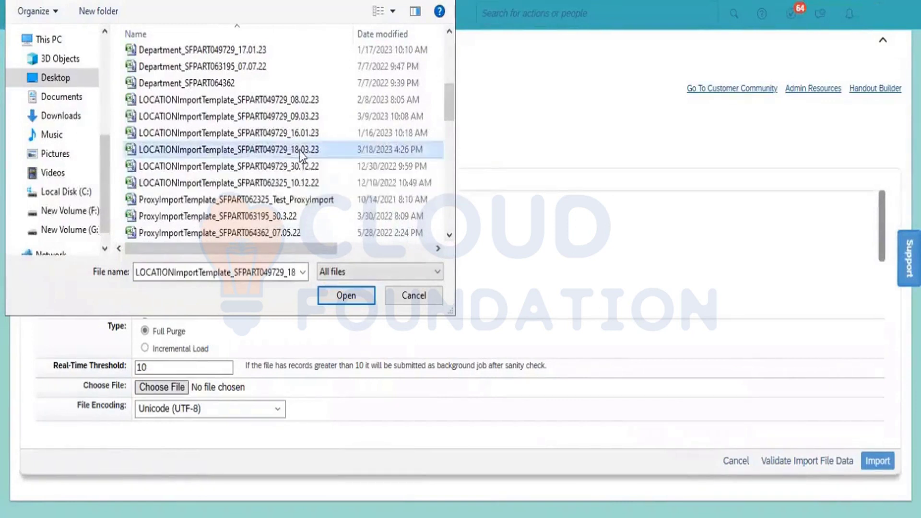
click(345, 296)
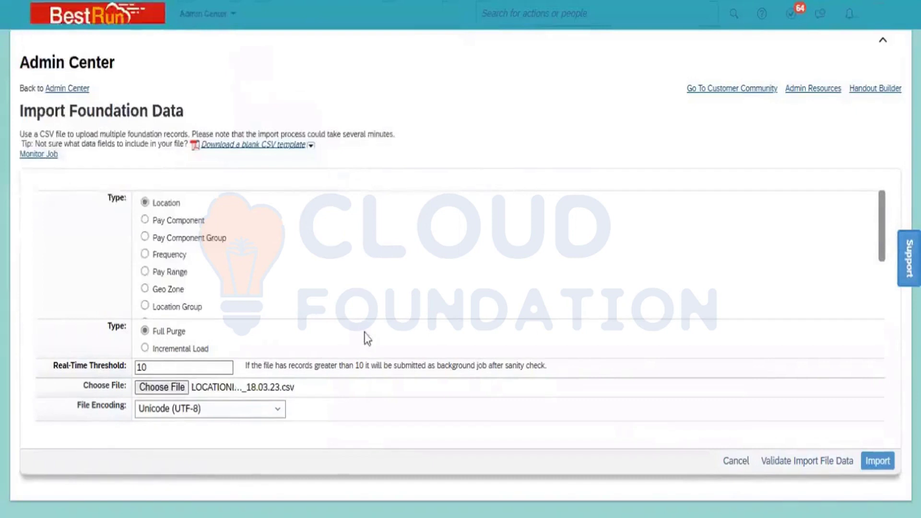